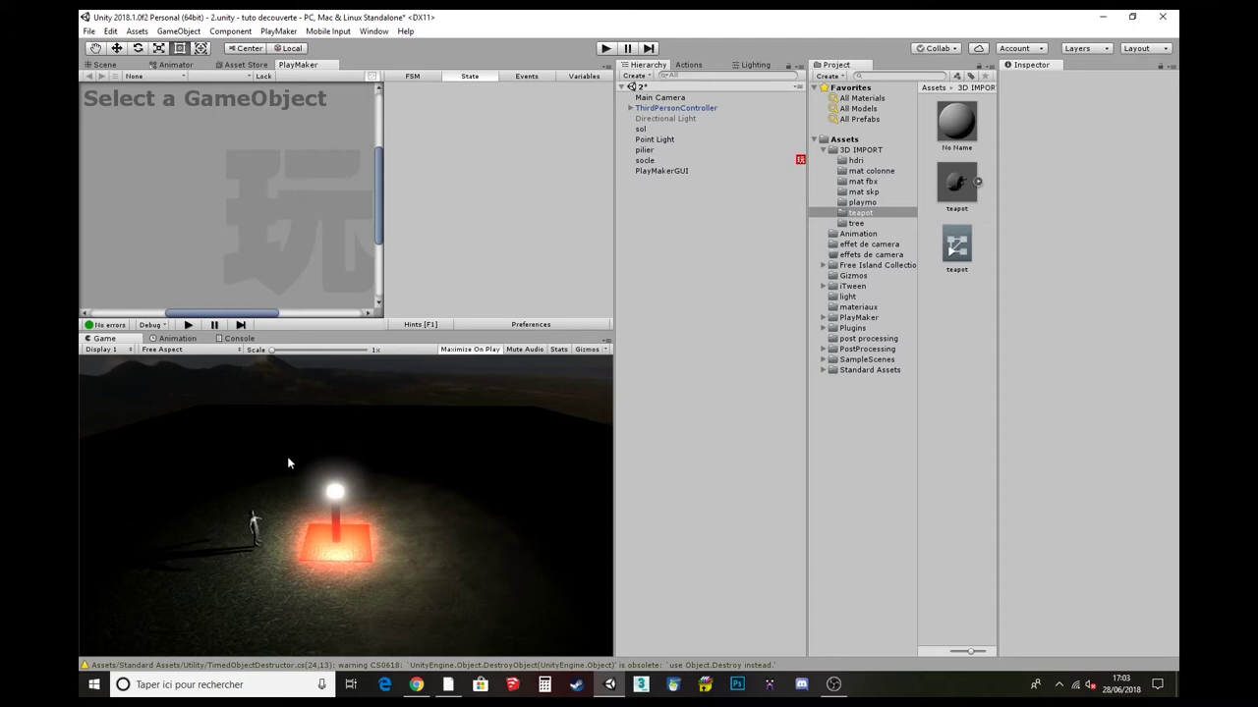
# - Switch the main panel from the PlayMaker editor to the Scene view
pyautogui.click(104, 65)
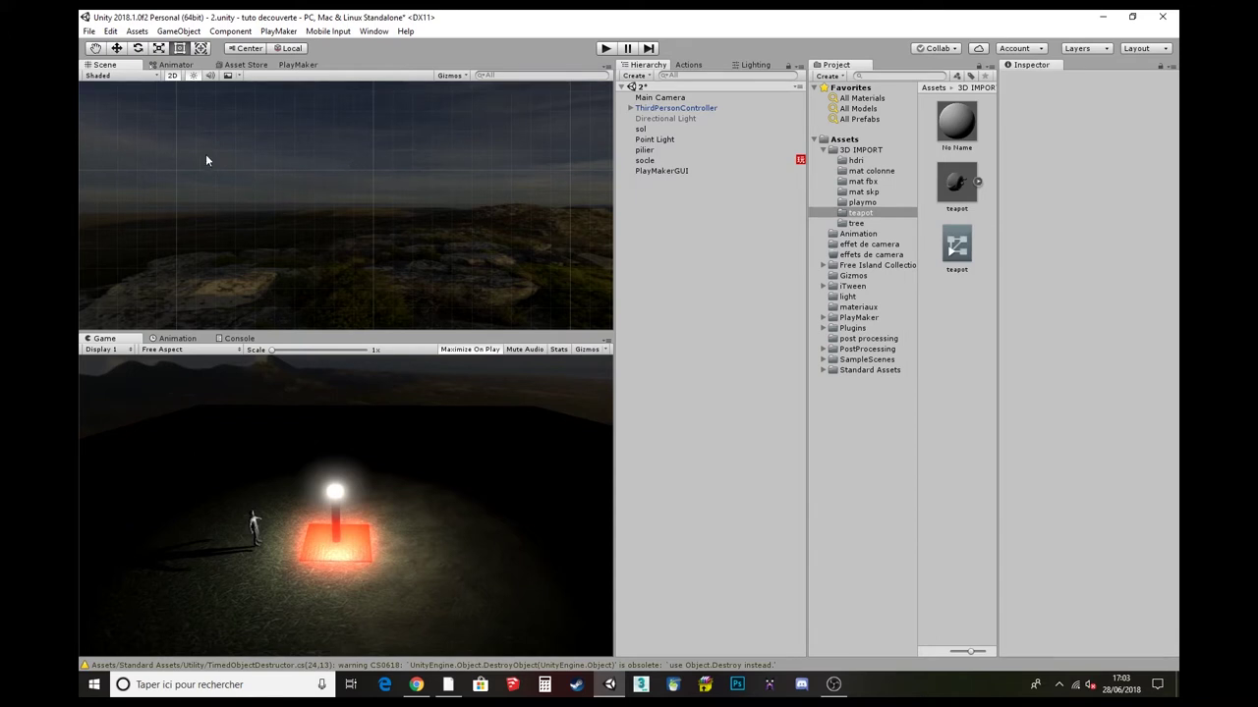
# - Turn off 2D mode and zoom and orbit around the ground 'sol' to frame the lit pillar and character
pyautogui.click(177, 65)
pyautogui.click(108, 65)
pyautogui.click(172, 75)
pyautogui.click(643, 129)
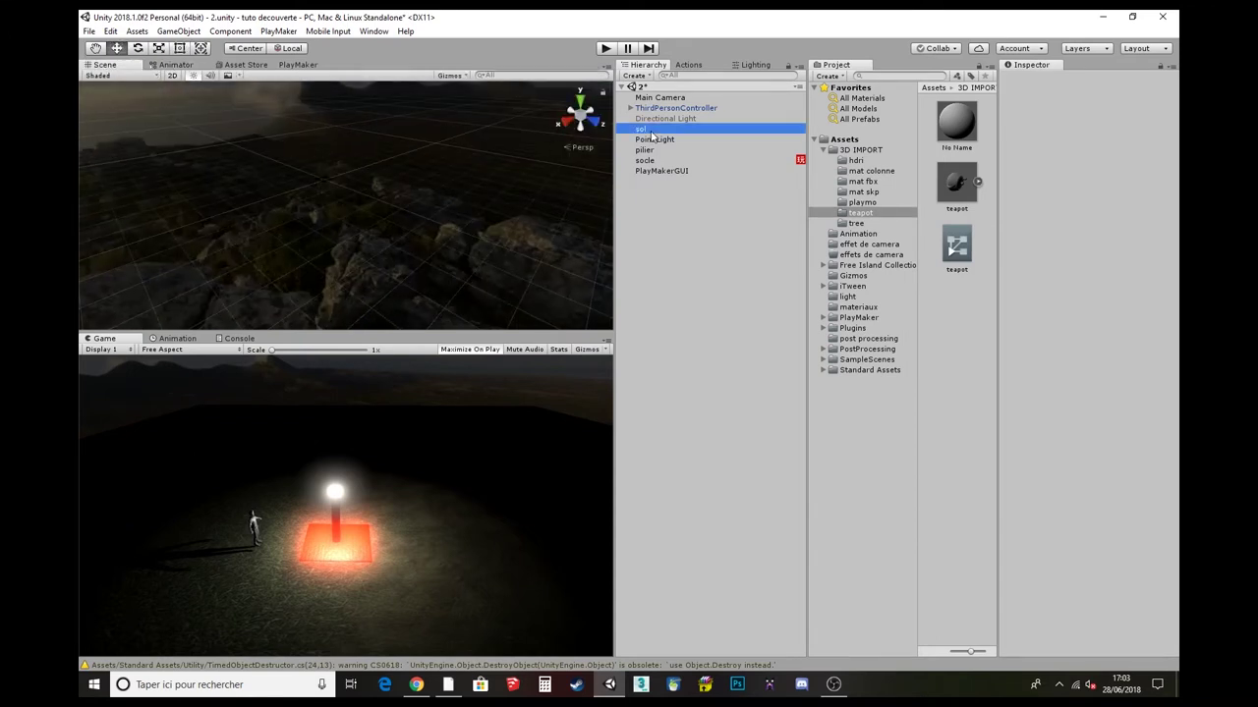
pyautogui.click(645, 140)
pyautogui.click(641, 128)
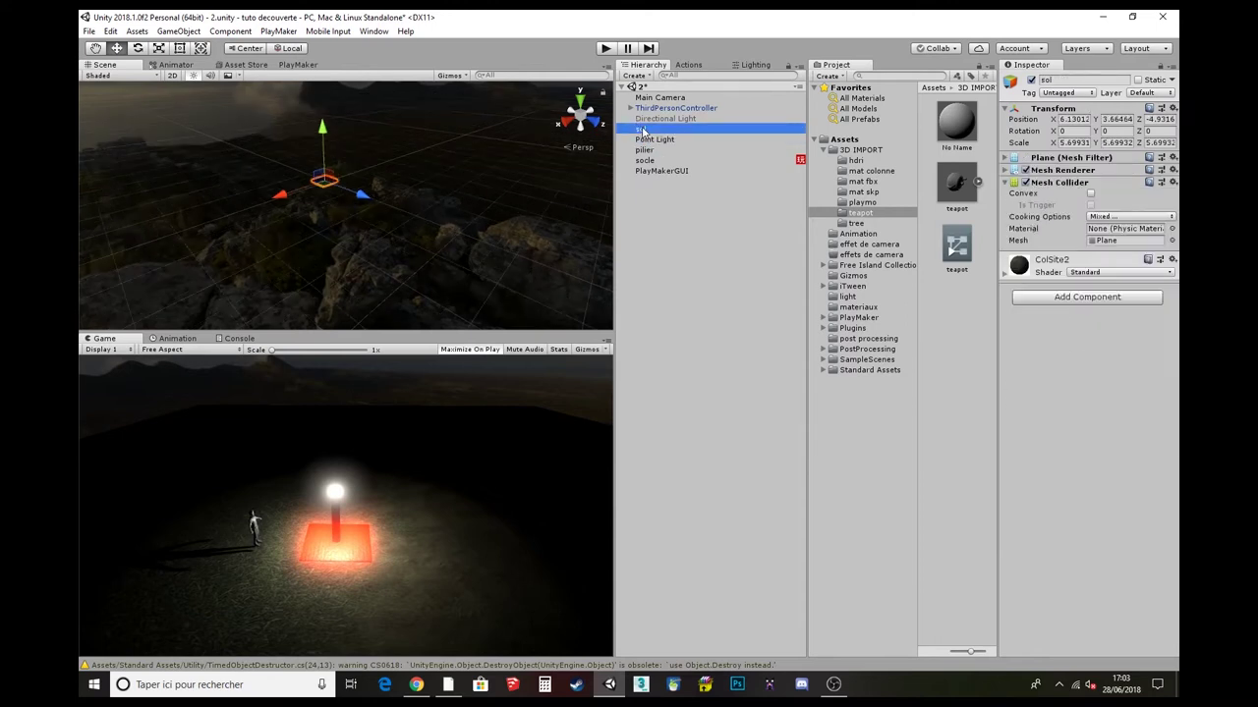
pyautogui.scroll(5, 399, 256)
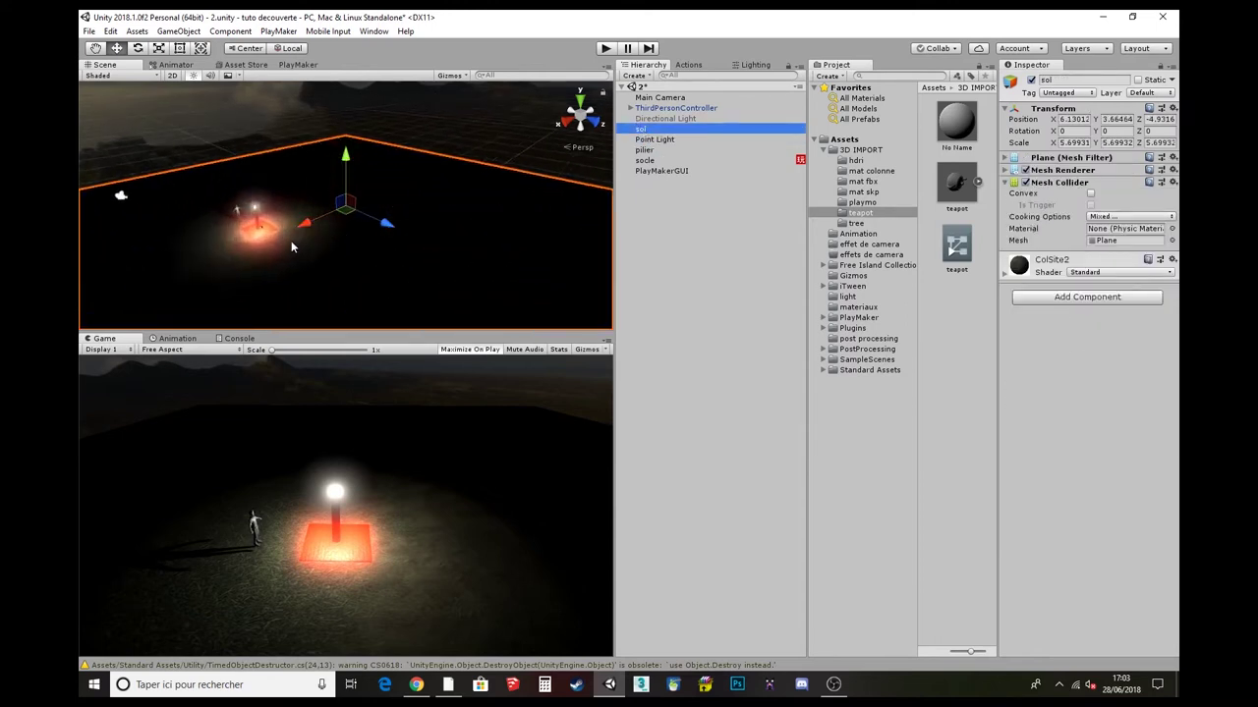
pyautogui.keyDown('alt'); pyautogui.moveTo(314, 240); pyautogui.dragTo(349, 207); pyautogui.keyUp('alt')
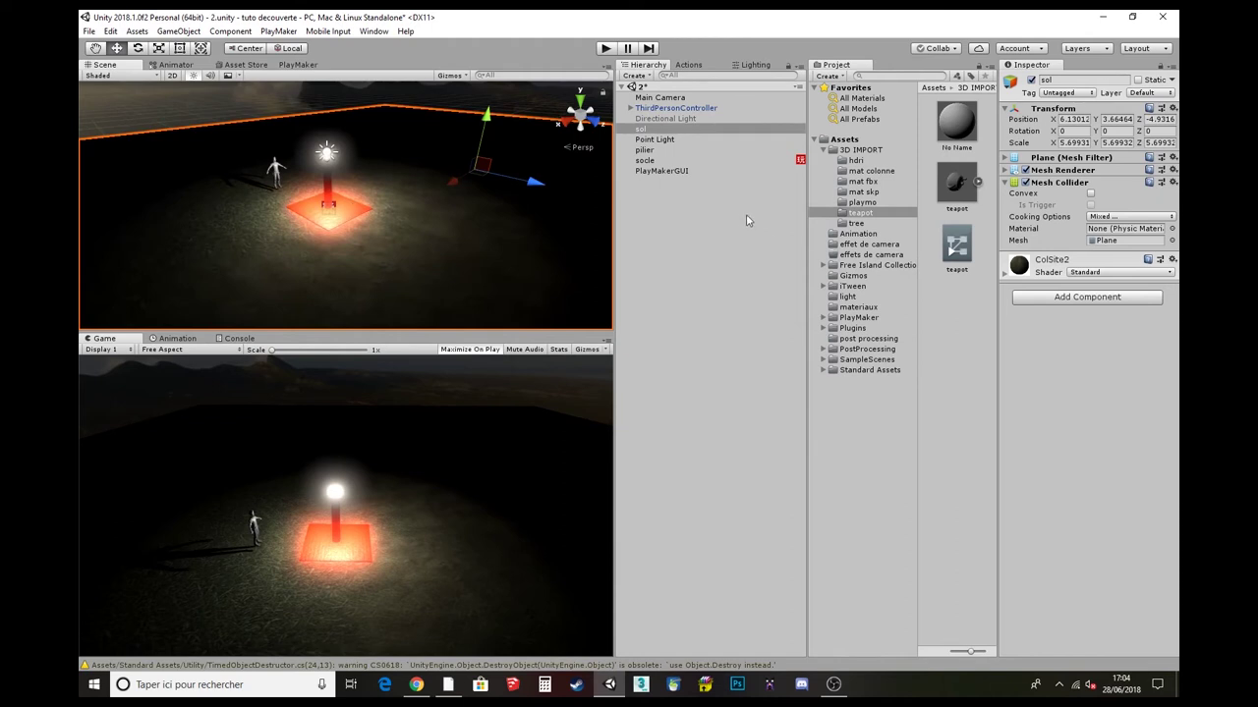
pyautogui.click(666, 192)
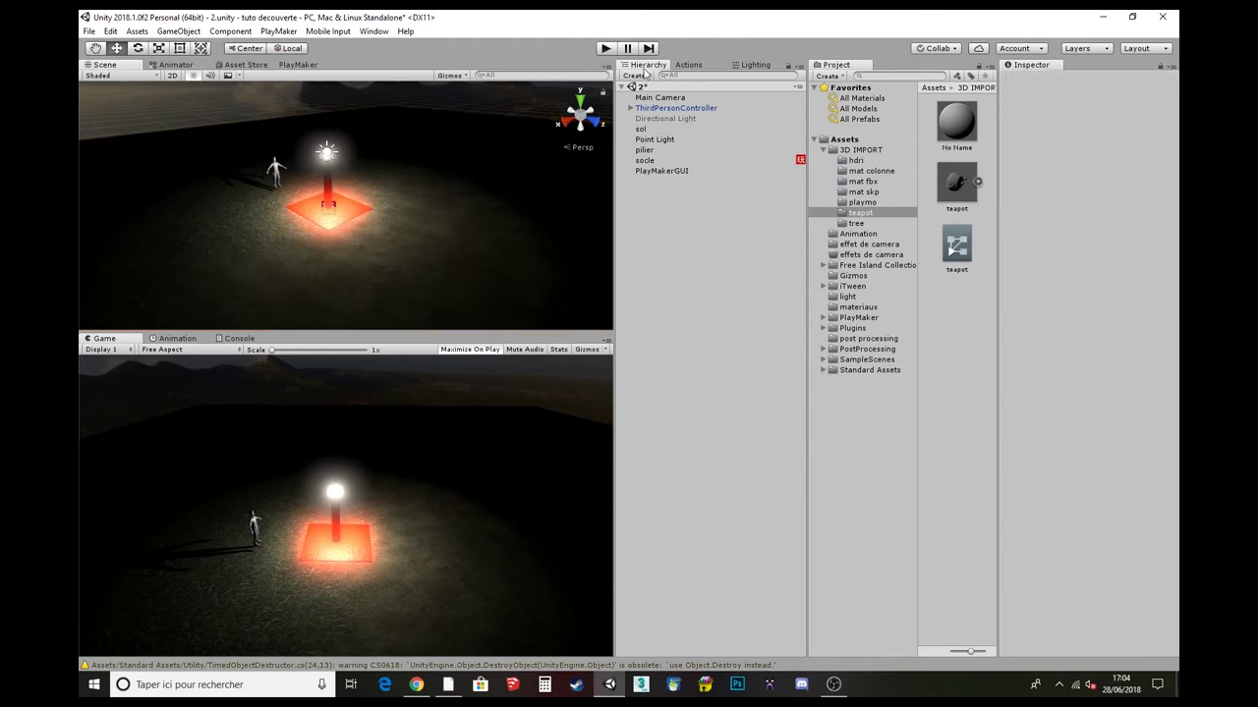
# - Create a UI Canvas from the Hierarchy's context menu
pyautogui.rightClick(649, 200)
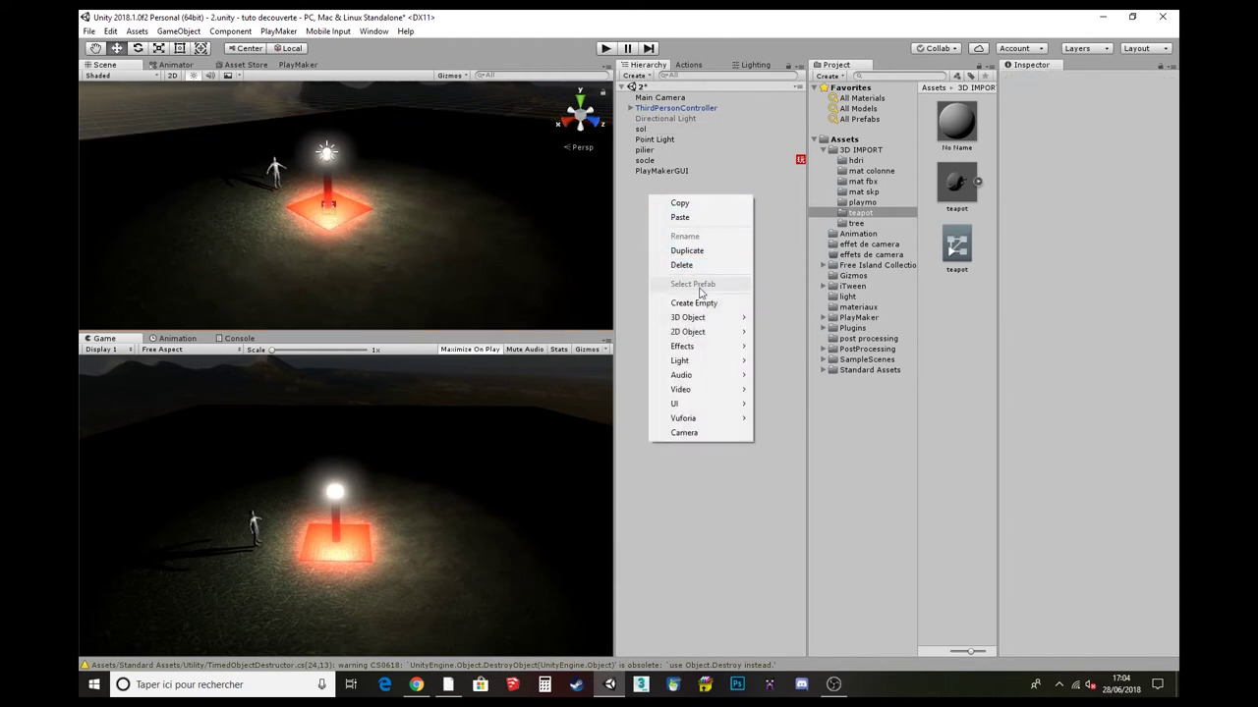
pyautogui.moveTo(691, 319)
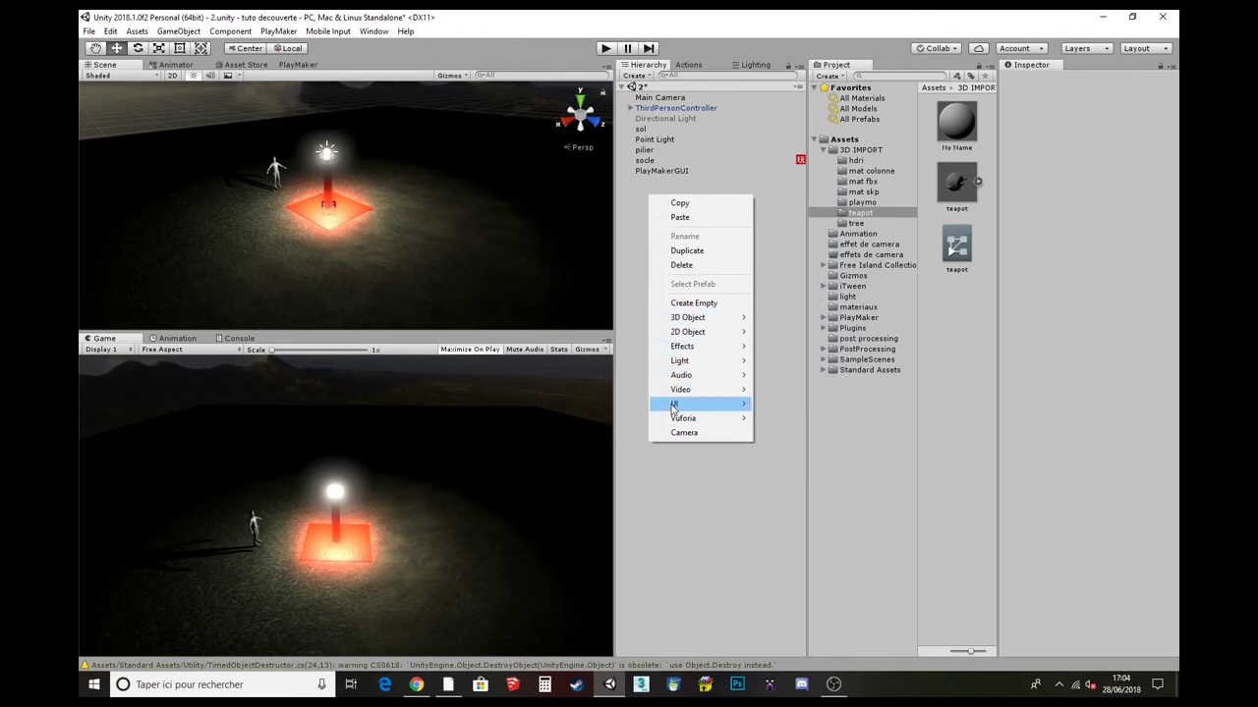
pyautogui.moveTo(699, 410)
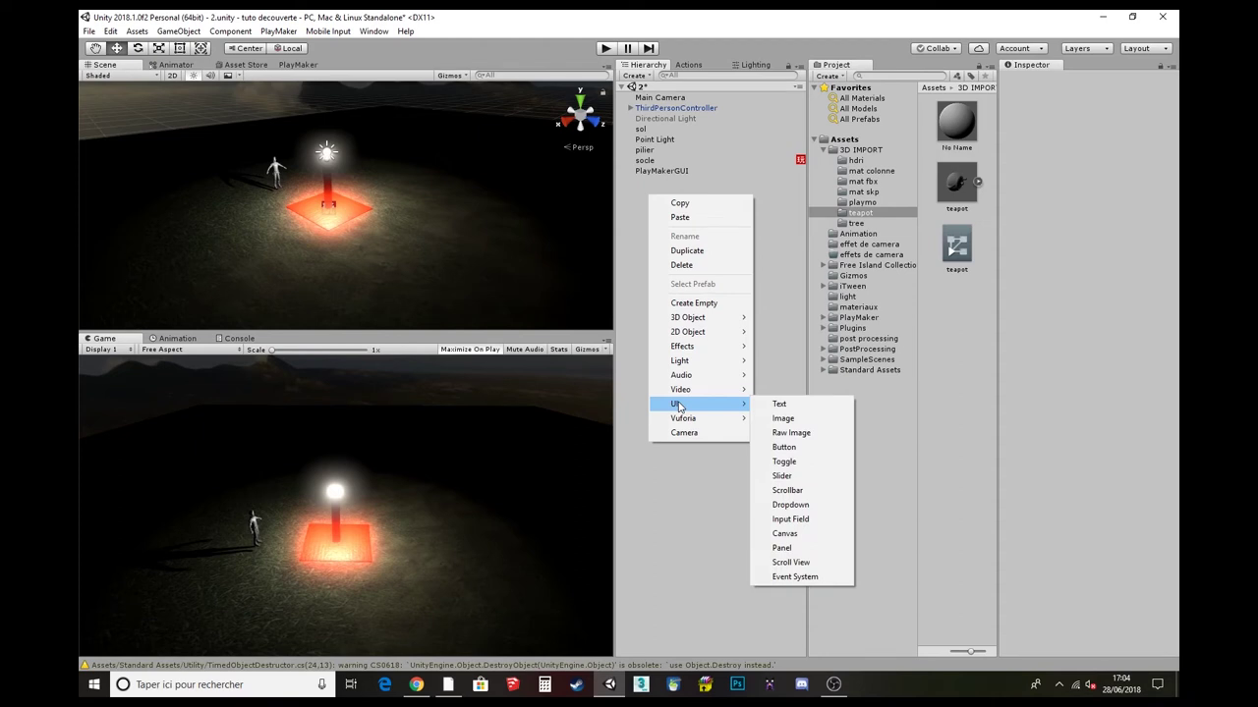
pyautogui.click(787, 534)
# - Switch the Scene view to flat 2D, frame the canvas rectangle, and select Canvas
pyautogui.scroll(-2, 348, 243)
pyautogui.scroll(-2, 375, 239)
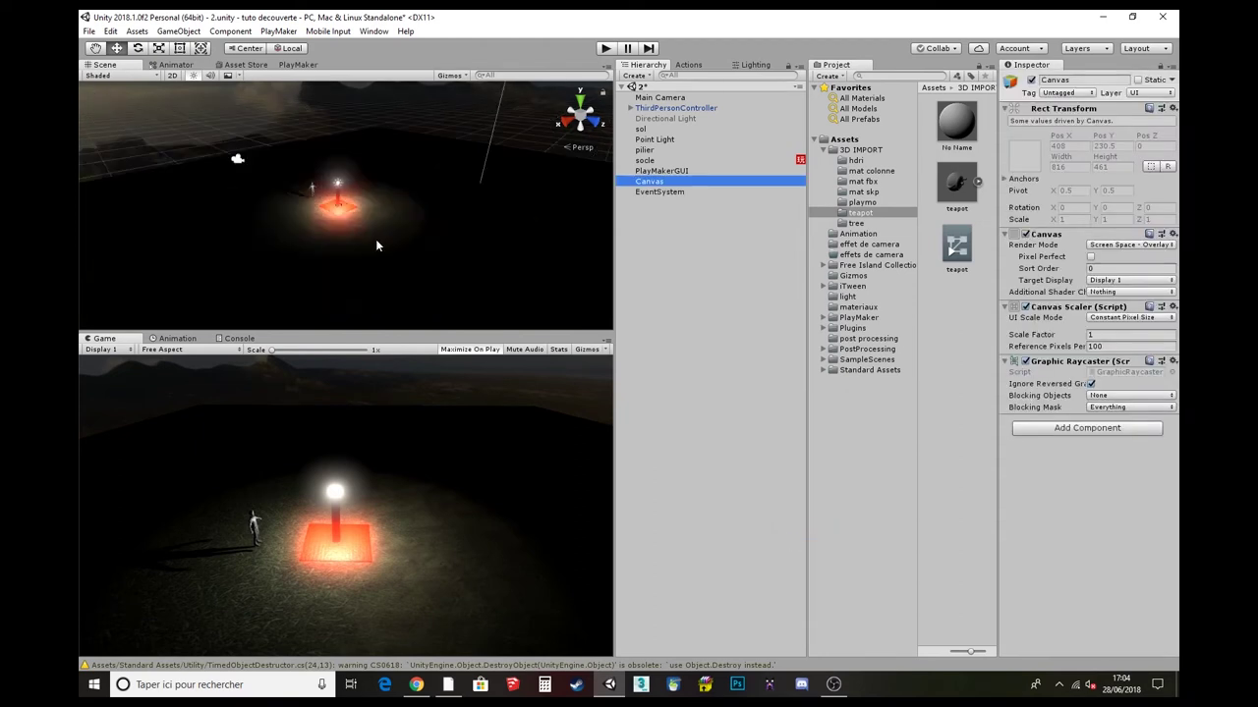
pyautogui.scroll(-2, 384, 246)
pyautogui.moveTo(393, 254)
pyautogui.mouseDown(button='right')
pyautogui.moveTo(99, 90)
pyautogui.moveTo(362, 266)
pyautogui.moveTo(170, 238)
pyautogui.moveTo(451, 232)
pyautogui.moveTo(369, 265)
pyautogui.moveTo(368, 225)
pyautogui.mouseUp(button='right')
pyautogui.click(173, 76)
pyautogui.scroll(-5, 379, 226)
pyautogui.scroll(2, 347, 235)
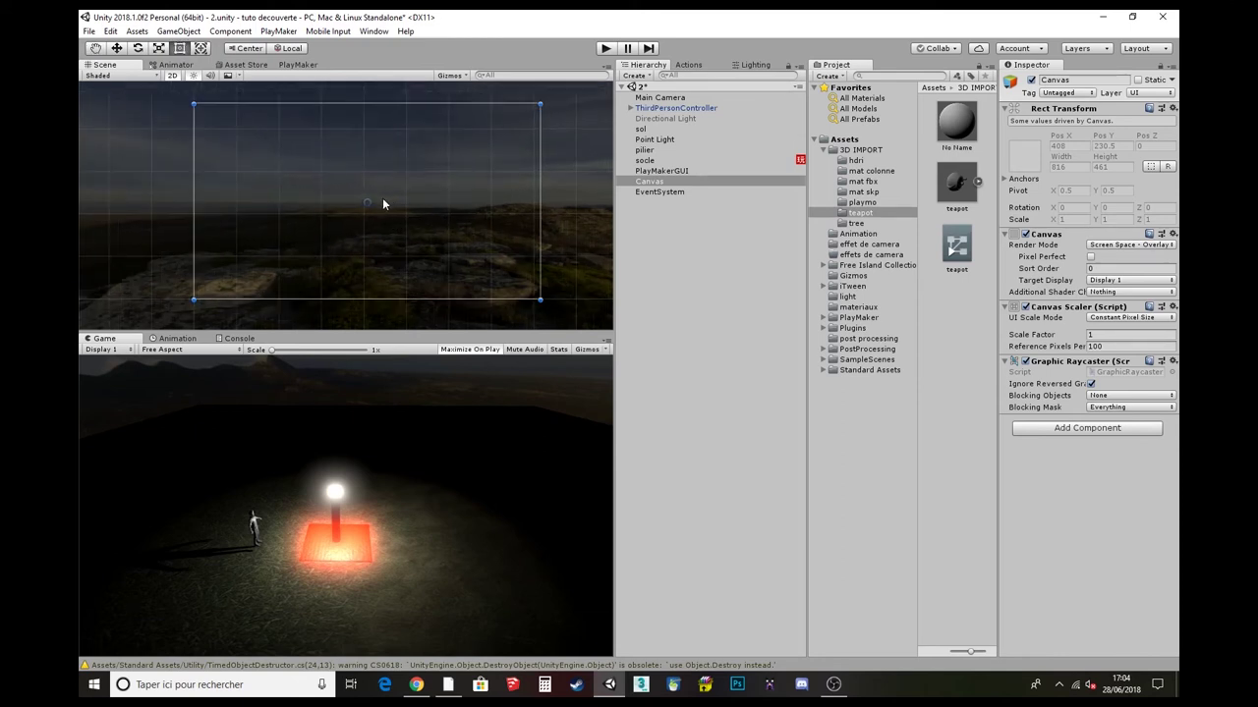
pyautogui.click(652, 185)
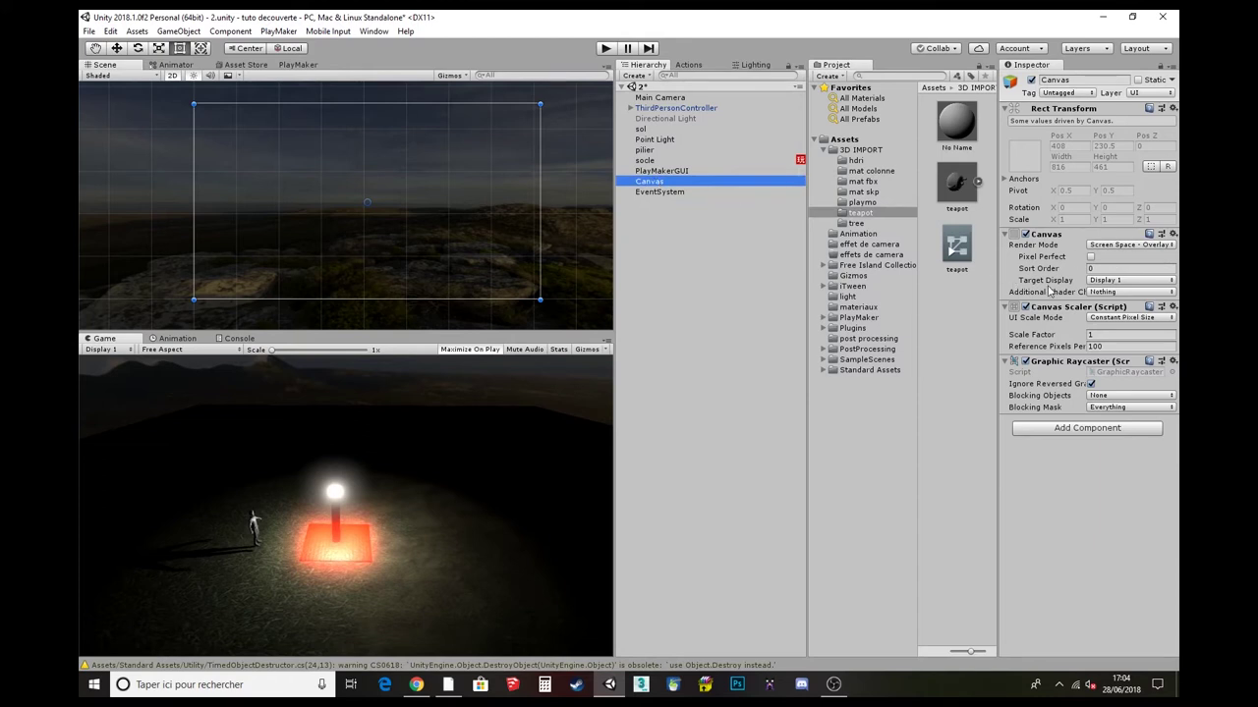
# - Add a UI Text element as a child of Canvas via UI > Text
pyautogui.rightClick(656, 185)
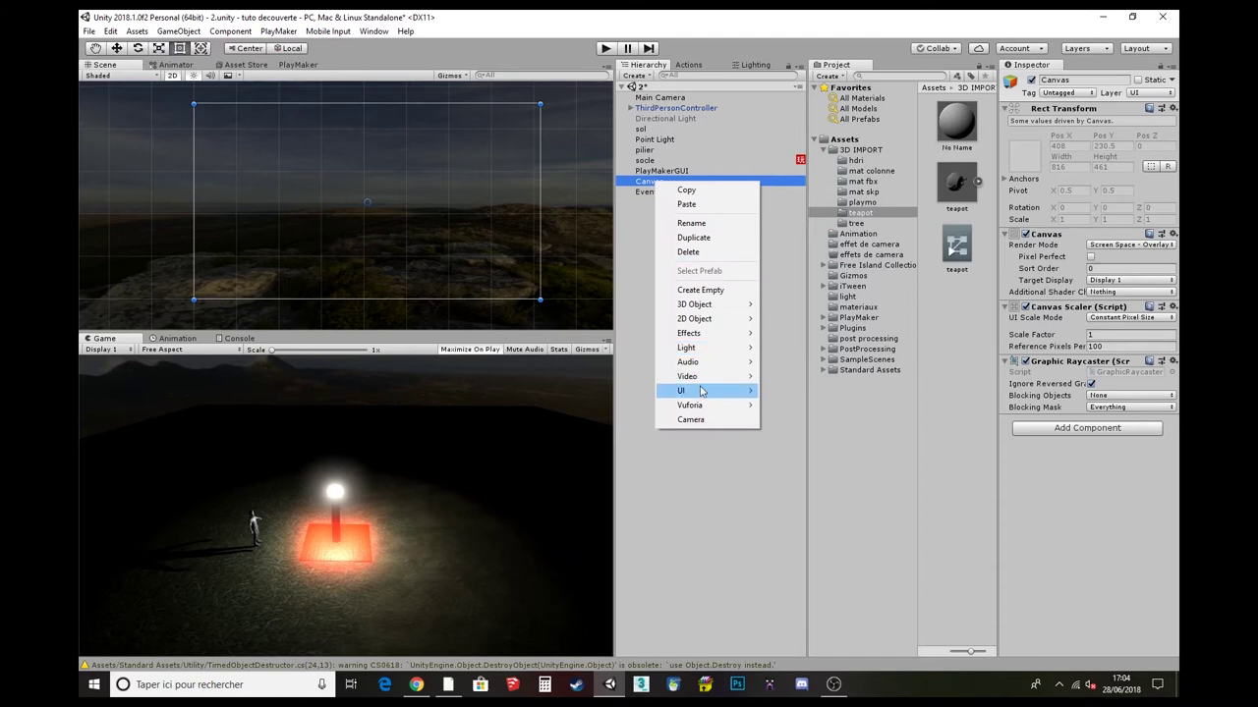
pyautogui.moveTo(692, 391)
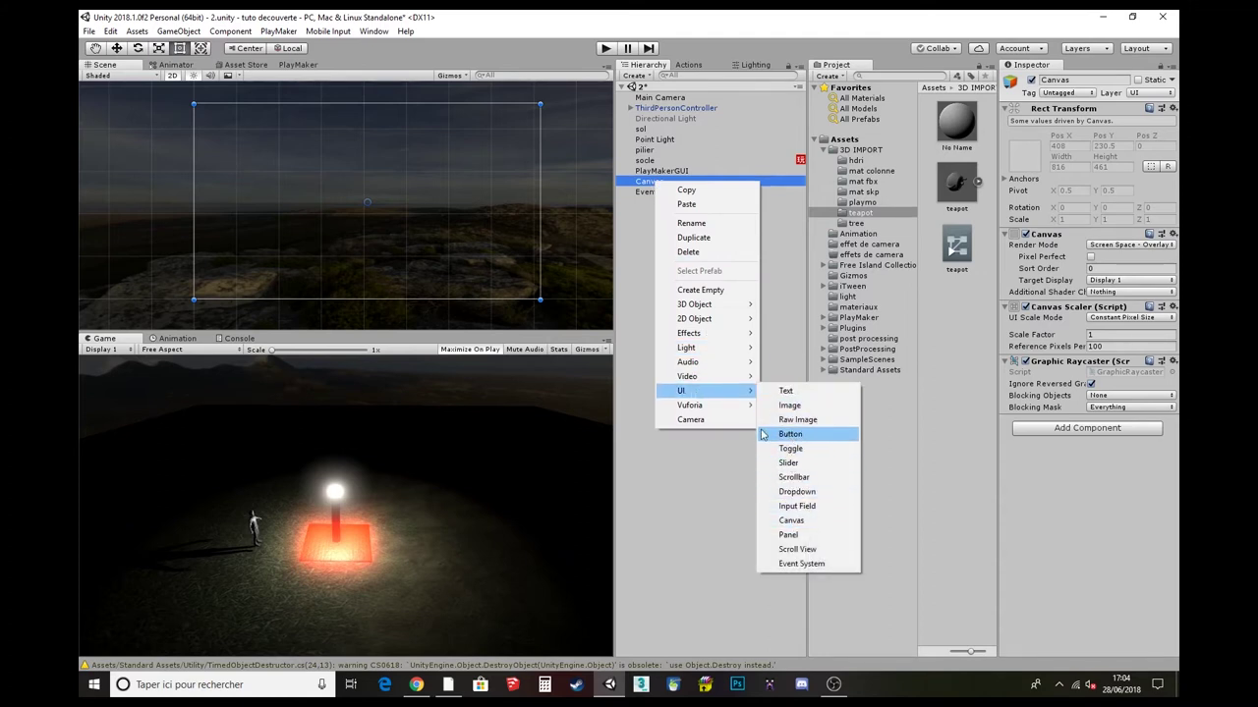
pyautogui.click(792, 393)
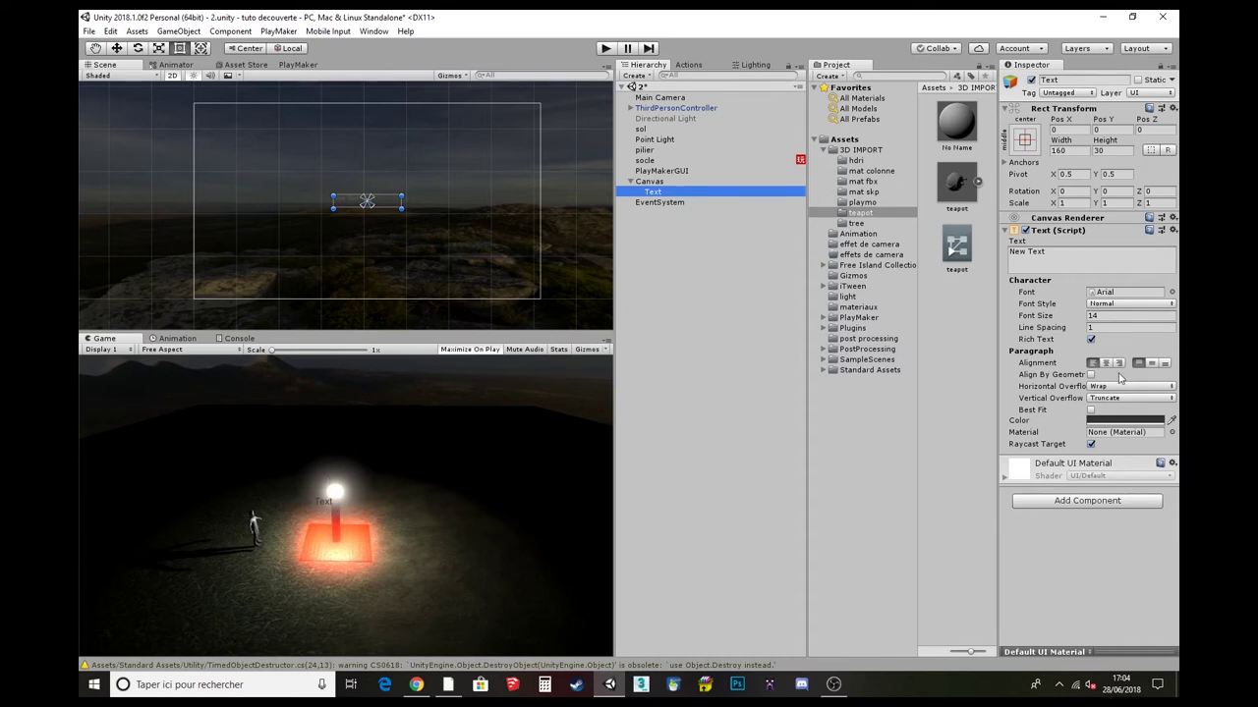
# - Color the text magenta FF02D2 and replace 'New Text' with 'GAME OVER'
pyautogui.click(1122, 421)
pyautogui.click(573, 417)
pyautogui.moveTo(541, 357); pyautogui.dragTo(566, 330)
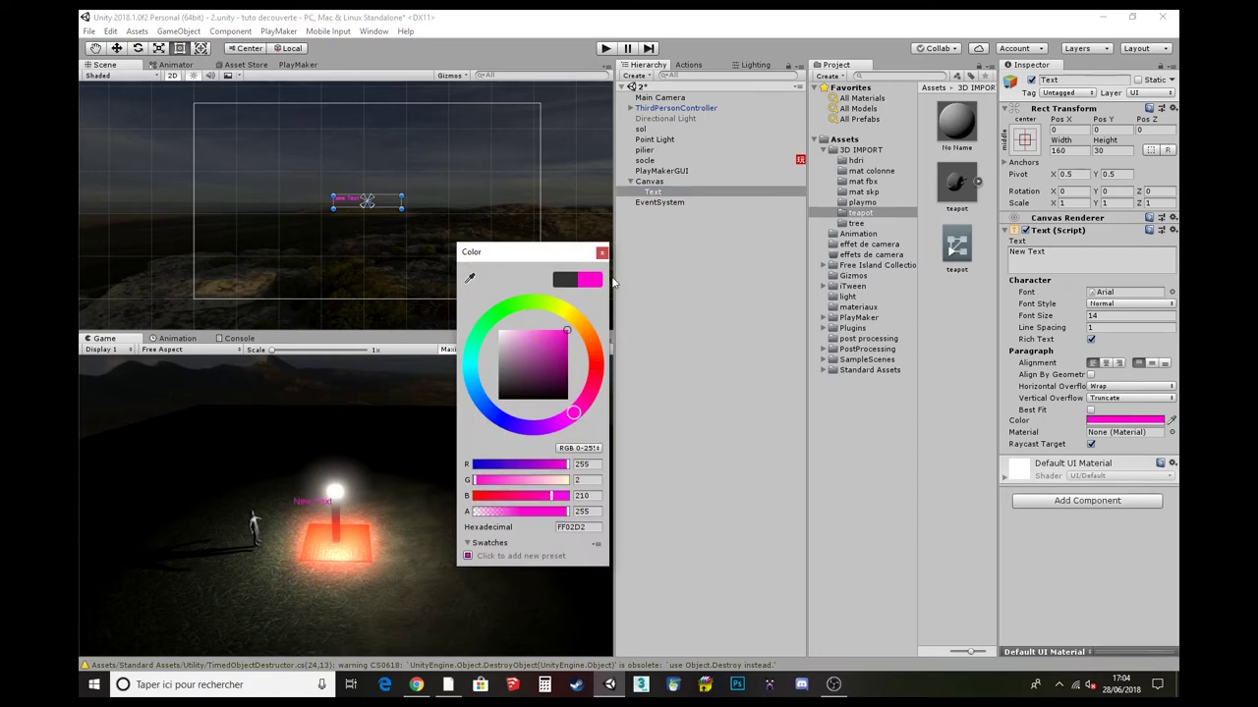
pyautogui.click(602, 253)
pyautogui.click(1050, 260)
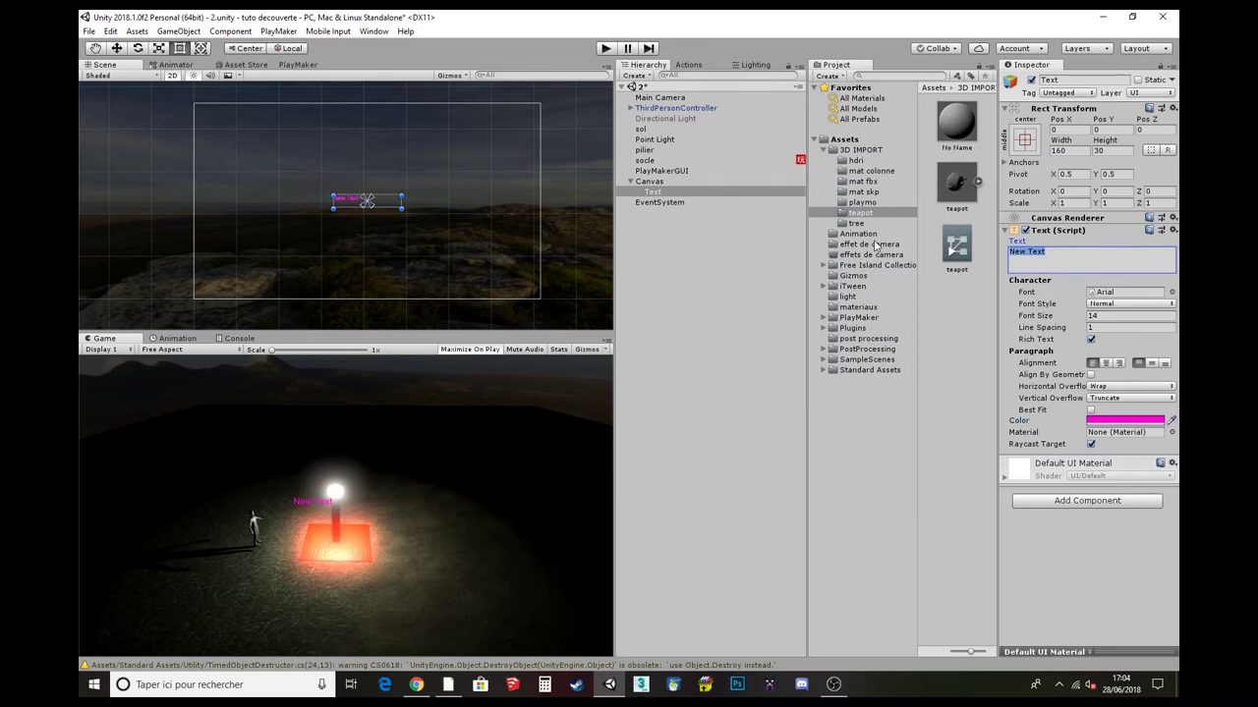
pyautogui.write('G')
pyautogui.write('AMEZ')
pyautogui.write('VER')
# - Set the text's font to Unipix and its font size to 50
pyautogui.click(1115, 291)
pyautogui.click(1171, 292)
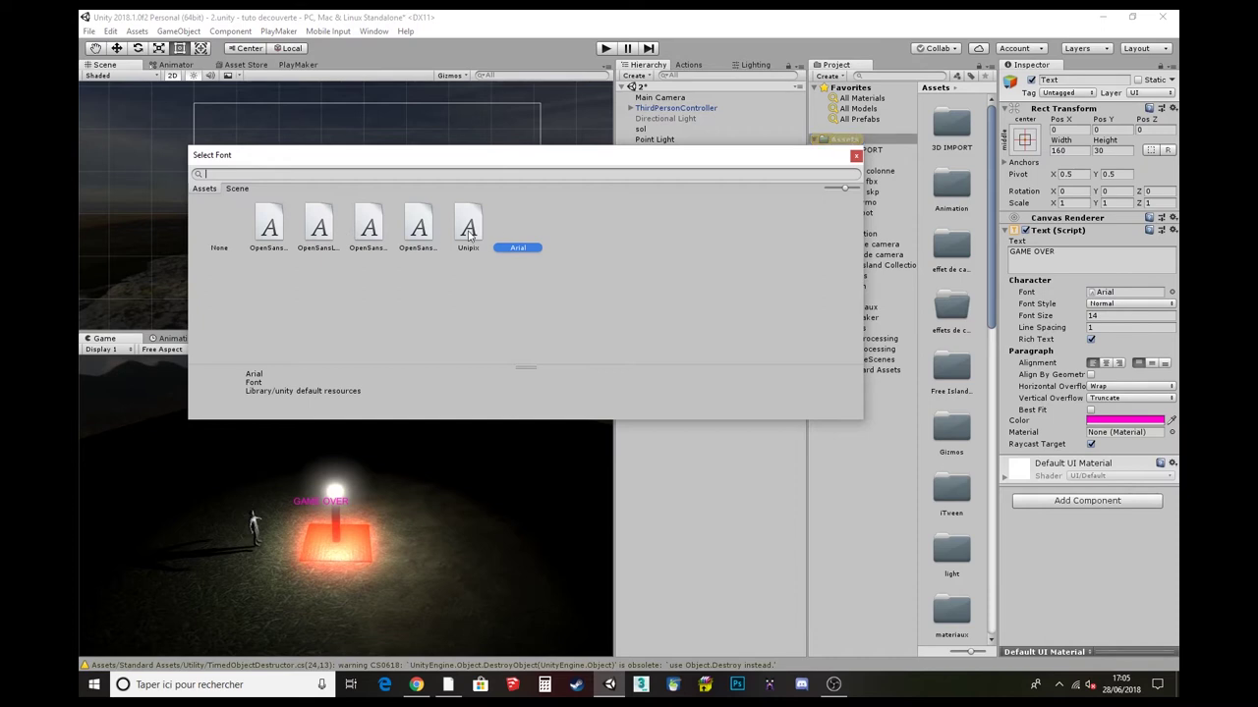
pyautogui.click(468, 230)
pyautogui.click(856, 158)
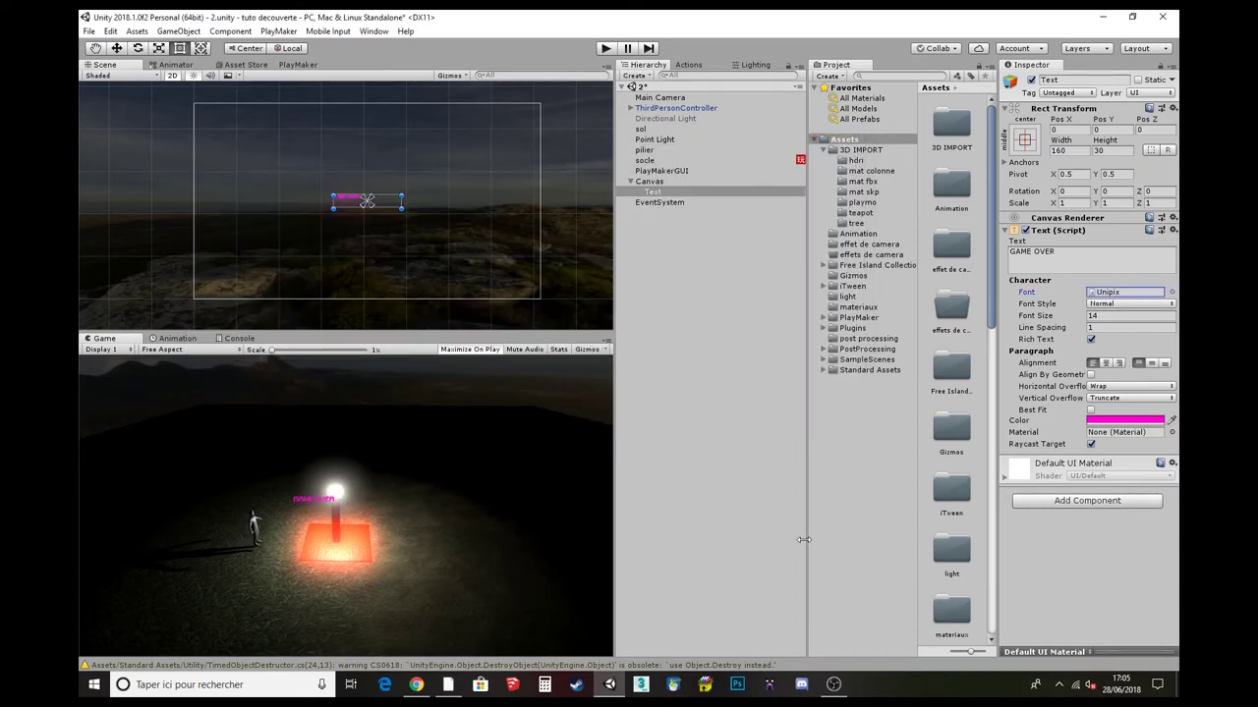
pyautogui.click(1102, 316)
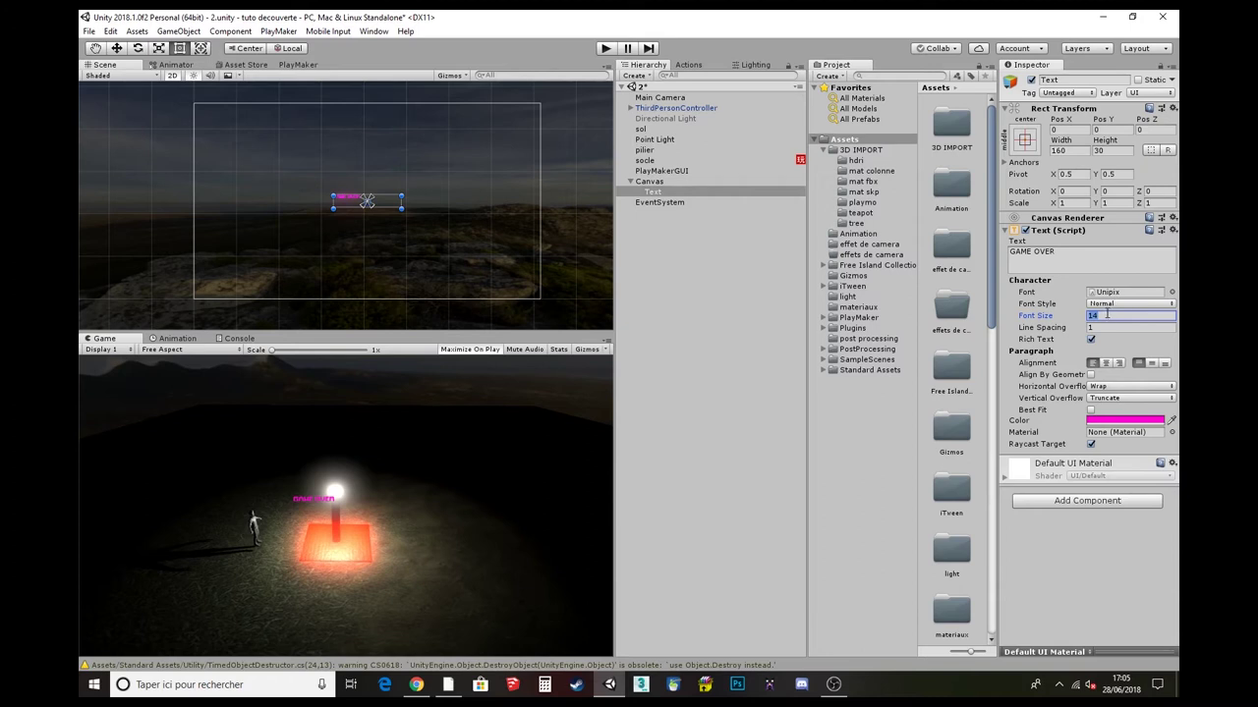
pyautogui.write('50')
# - Resize the text rectangle to about 274.7 by 96.7 using the Rect Tool
pyautogui.click(162, 50)
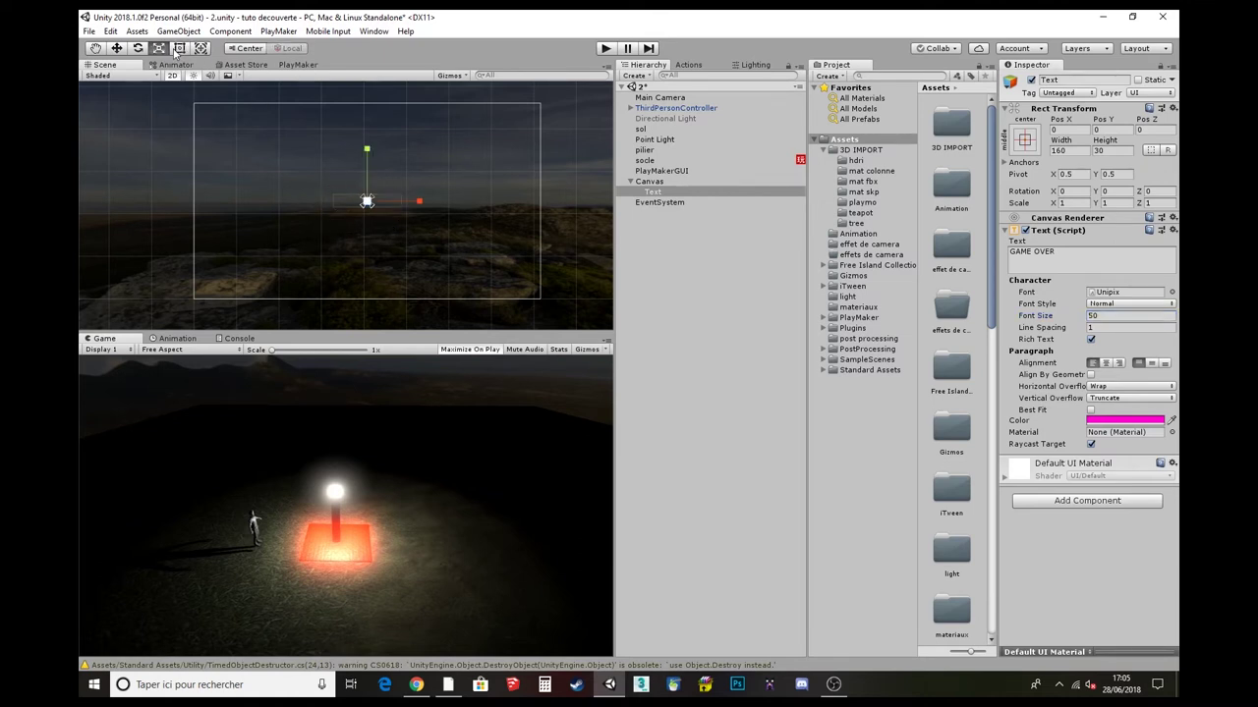
pyautogui.click(180, 50)
pyautogui.moveTo(333, 196); pyautogui.dragTo(291, 169)
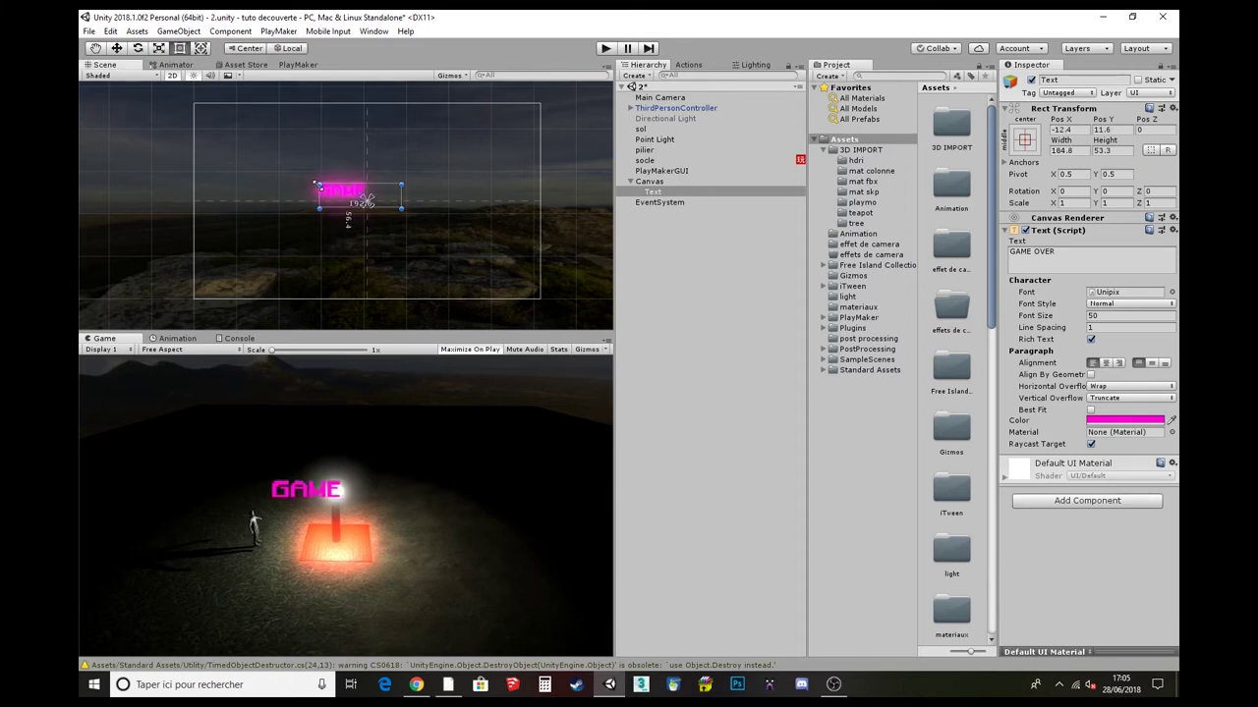
pyautogui.moveTo(389, 205)
pyautogui.mouseDown()
pyautogui.moveTo(407, 205)
pyautogui.moveTo(386, 206)
pyautogui.mouseUp()
pyautogui.click(117, 49)
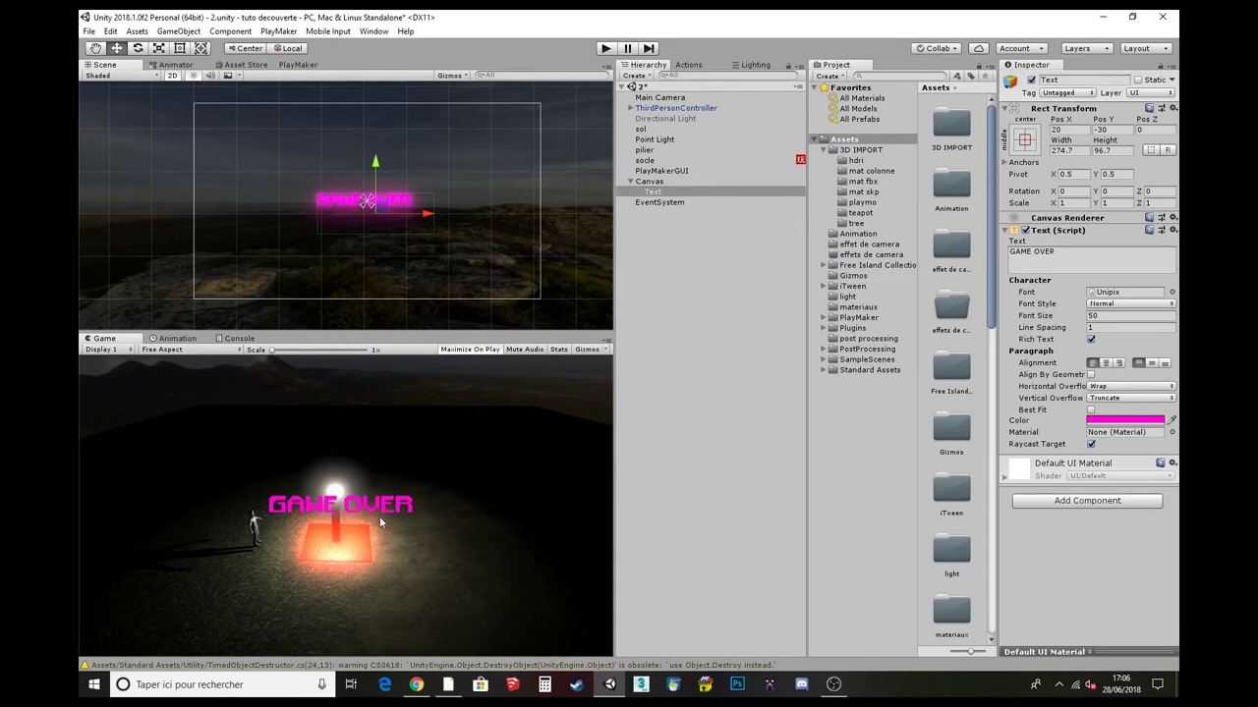
# - Add a UI Image under Canvas and move it left of GAME OVER
pyautogui.click(648, 183)
pyautogui.rightClick(650, 183)
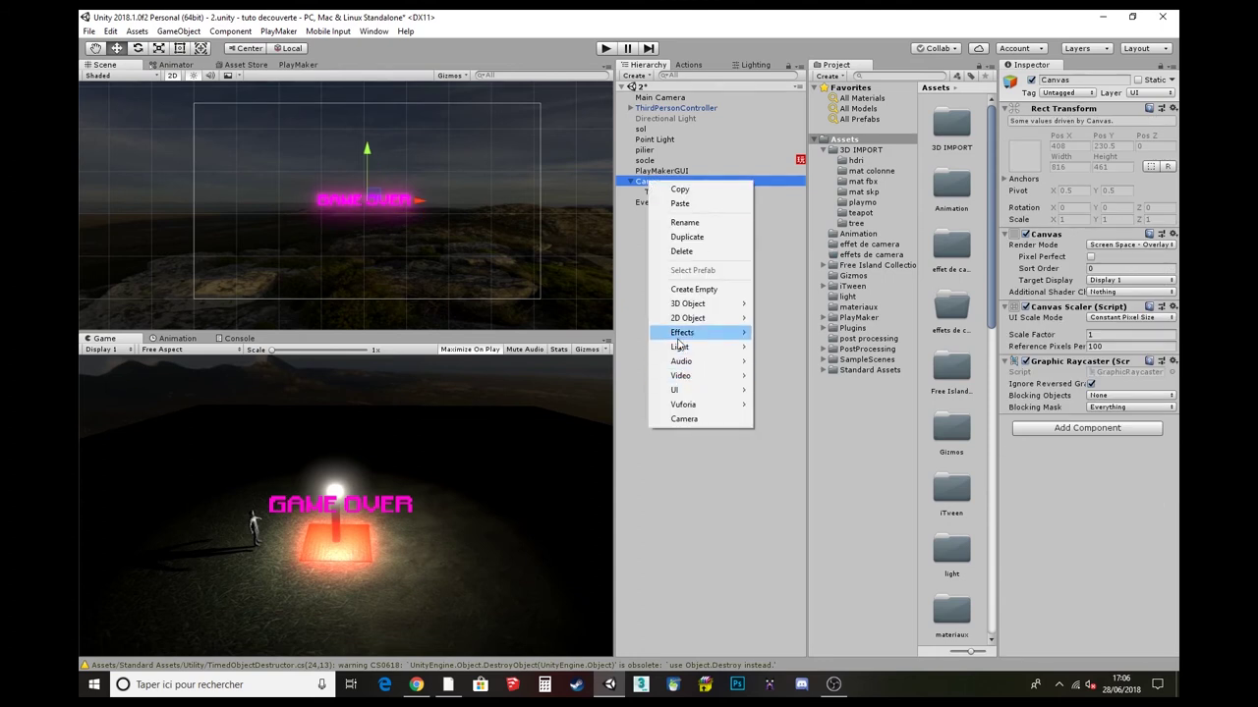
pyautogui.moveTo(690, 393)
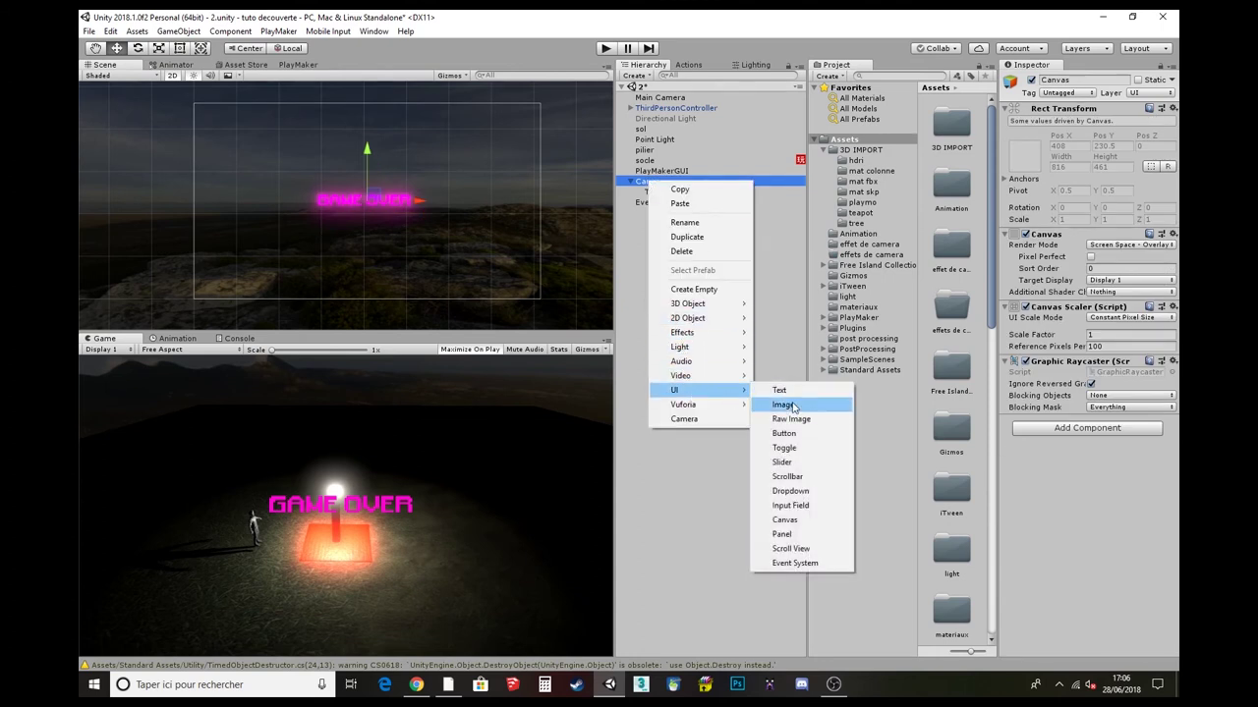
pyautogui.click(793, 407)
pyautogui.moveTo(394, 203); pyautogui.dragTo(267, 202)
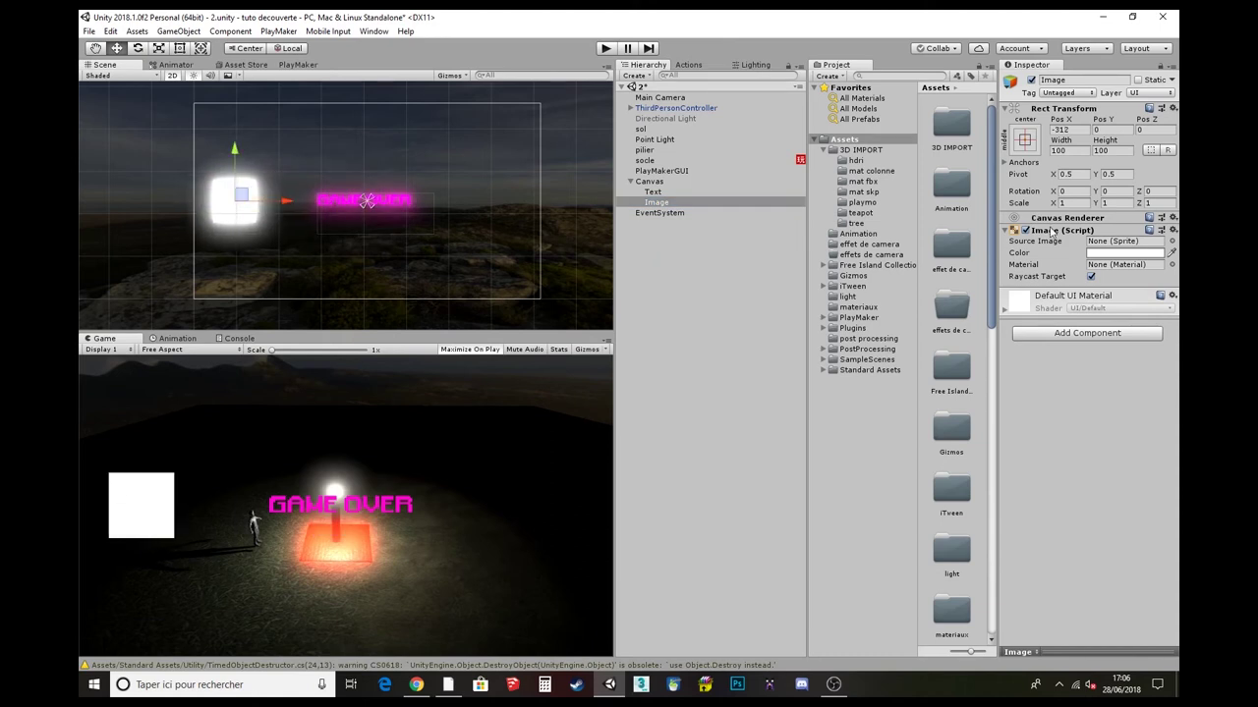
# - Set the image's Source Image to RobotBoyCrouch02 and move it down to -312, -43
pyautogui.click(652, 191)
pyautogui.click(656, 202)
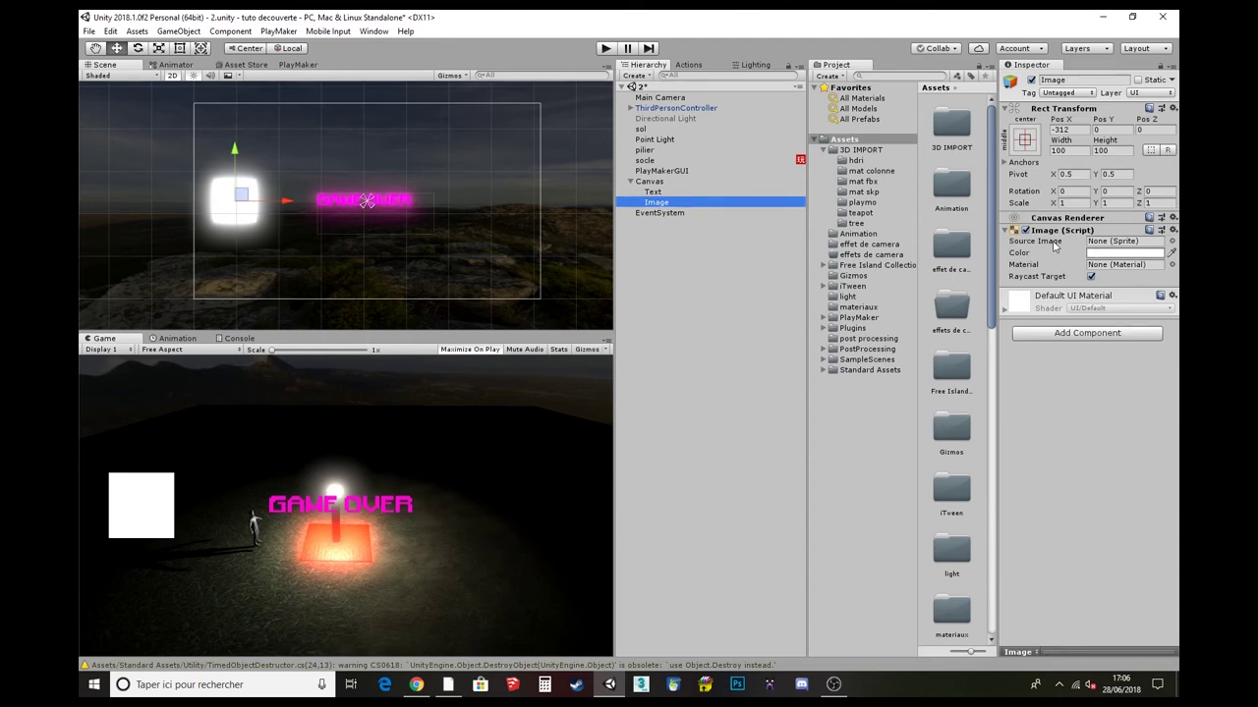
pyautogui.click(1171, 241)
pyautogui.scroll(-3, 458, 295)
pyautogui.scroll(3, 471, 289)
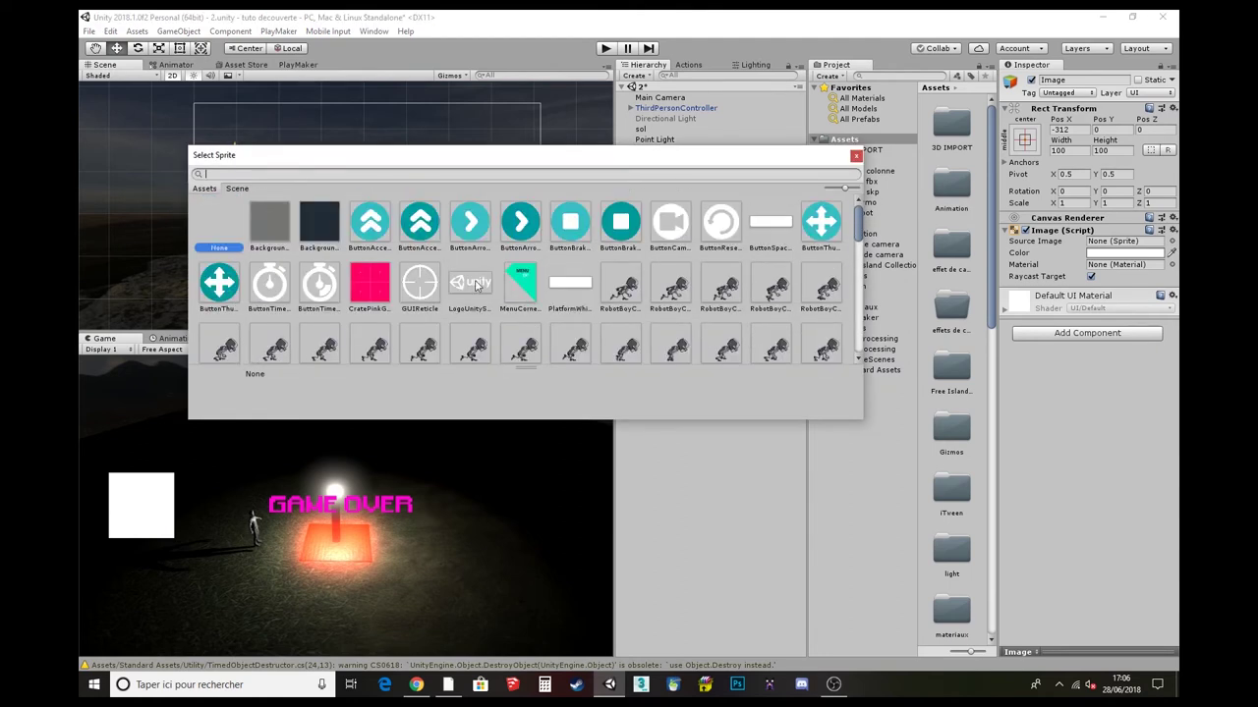
pyautogui.click(726, 286)
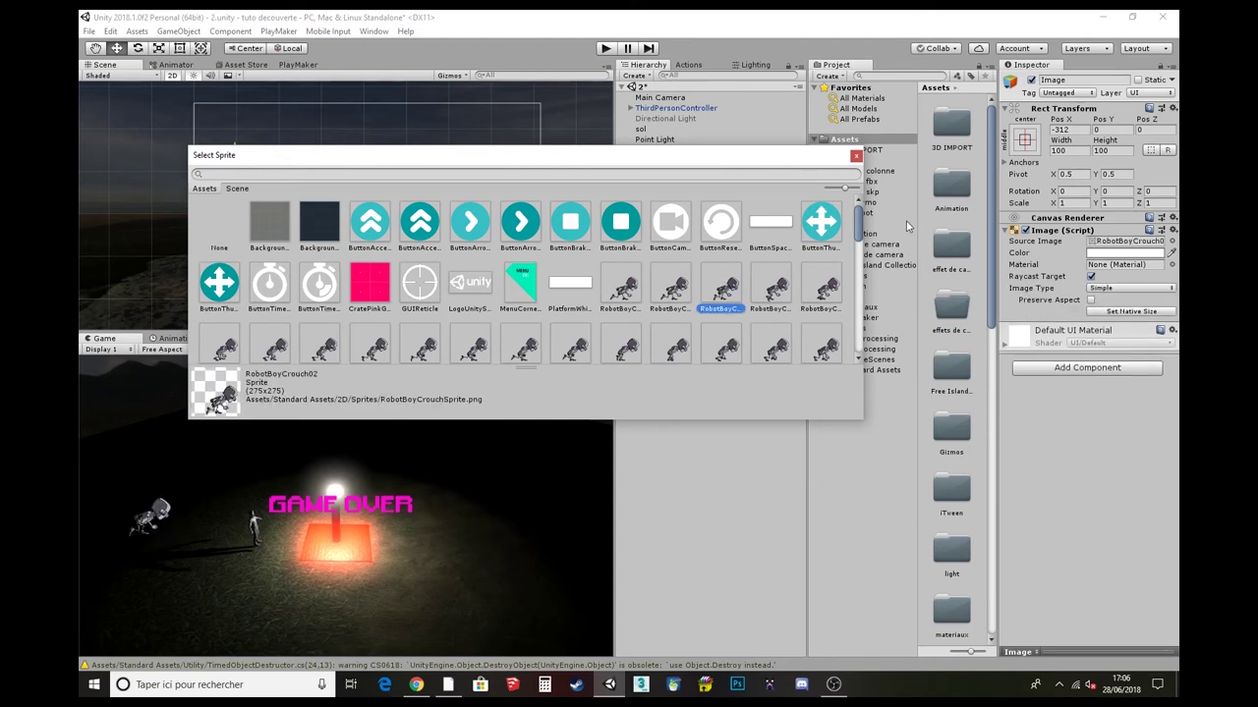
pyautogui.click(856, 155)
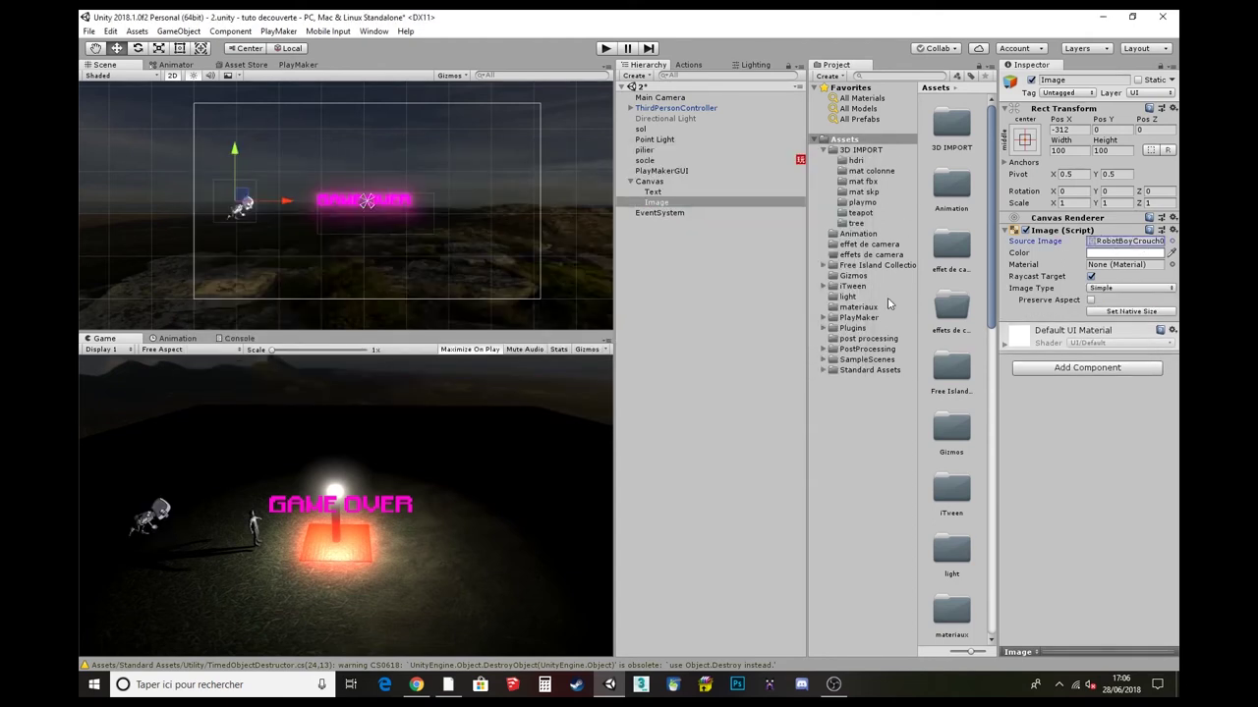
pyautogui.moveTo(240, 177)
pyautogui.mouseDown()
pyautogui.moveTo(270, 241)
pyautogui.moveTo(274, 188)
pyautogui.mouseUp()
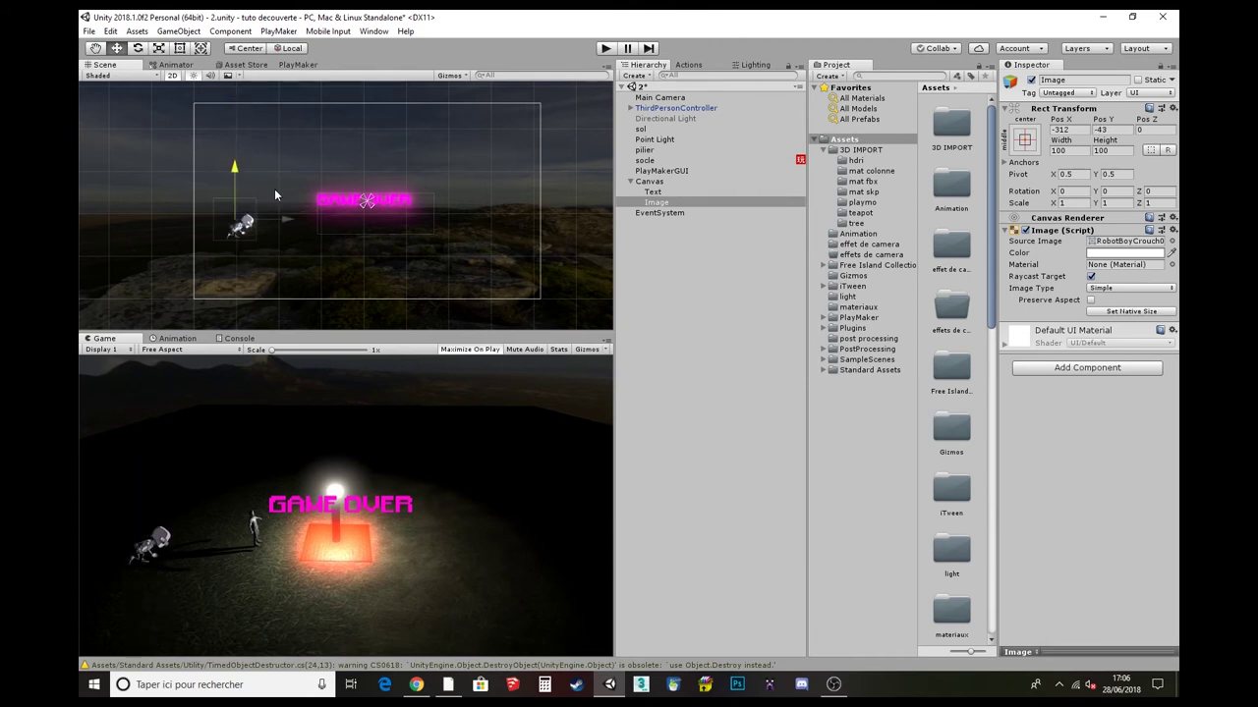
# - Add a UI Button under Canvas and move it right of GAME OVER
pyautogui.click(650, 185)
pyautogui.rightClick(651, 188)
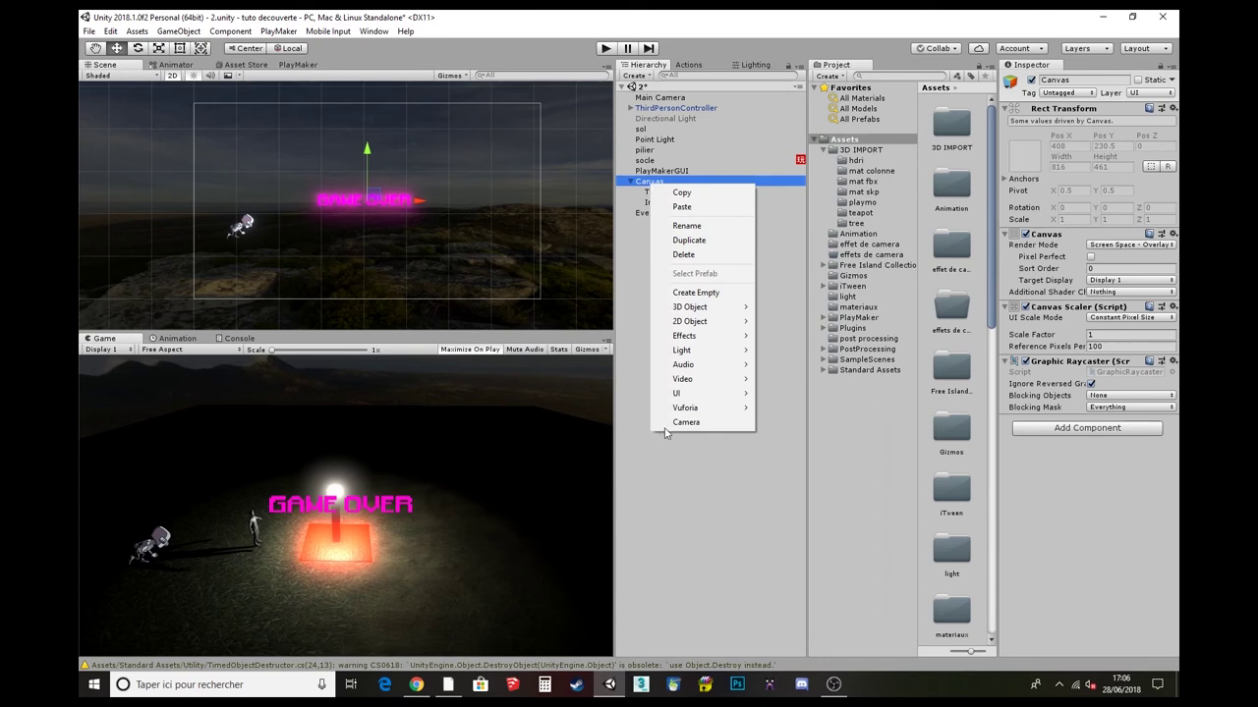
pyautogui.moveTo(693, 394)
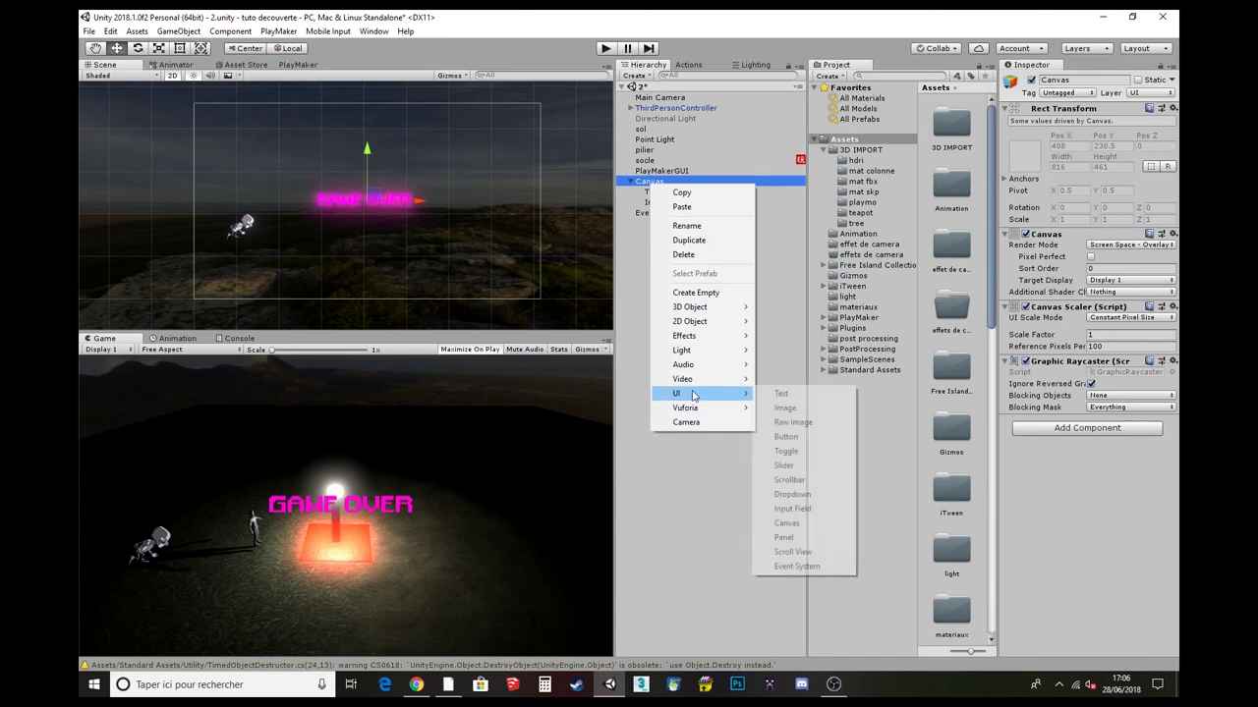
pyautogui.click(783, 437)
pyautogui.moveTo(415, 202); pyautogui.dragTo(542, 204)
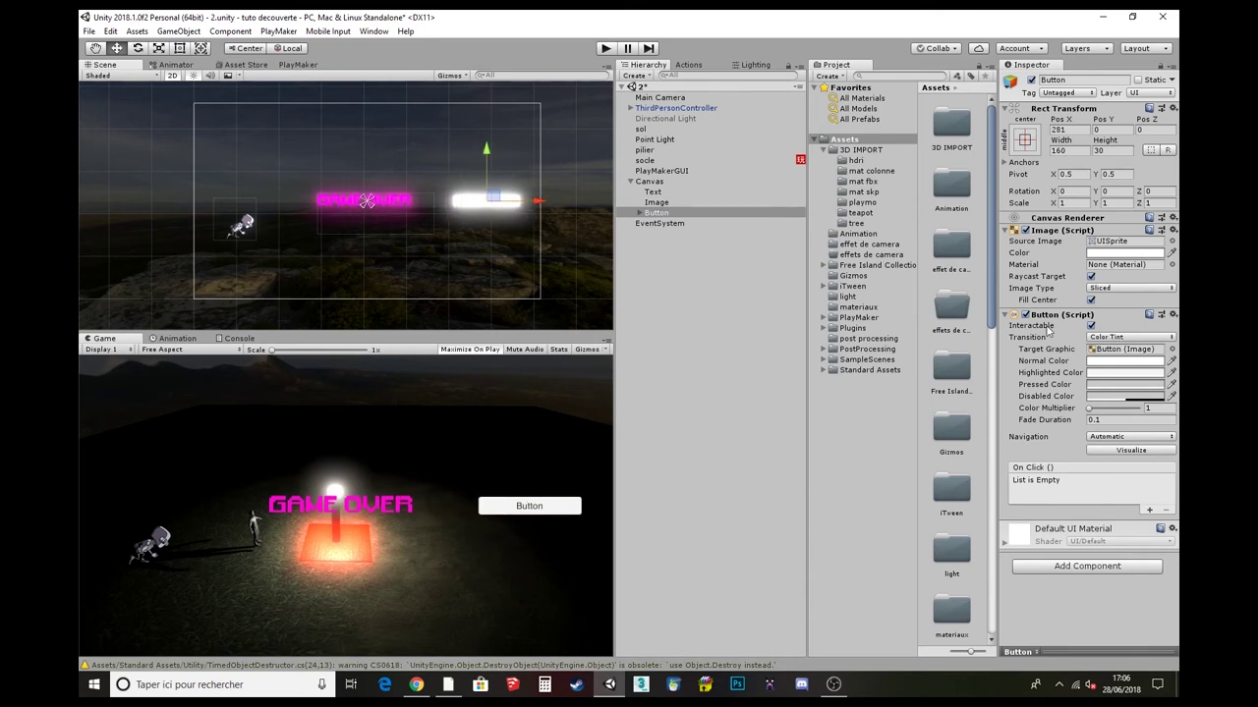
# - Change the button's child Text label to 'jouer'
pyautogui.click(658, 212)
pyautogui.click(640, 212)
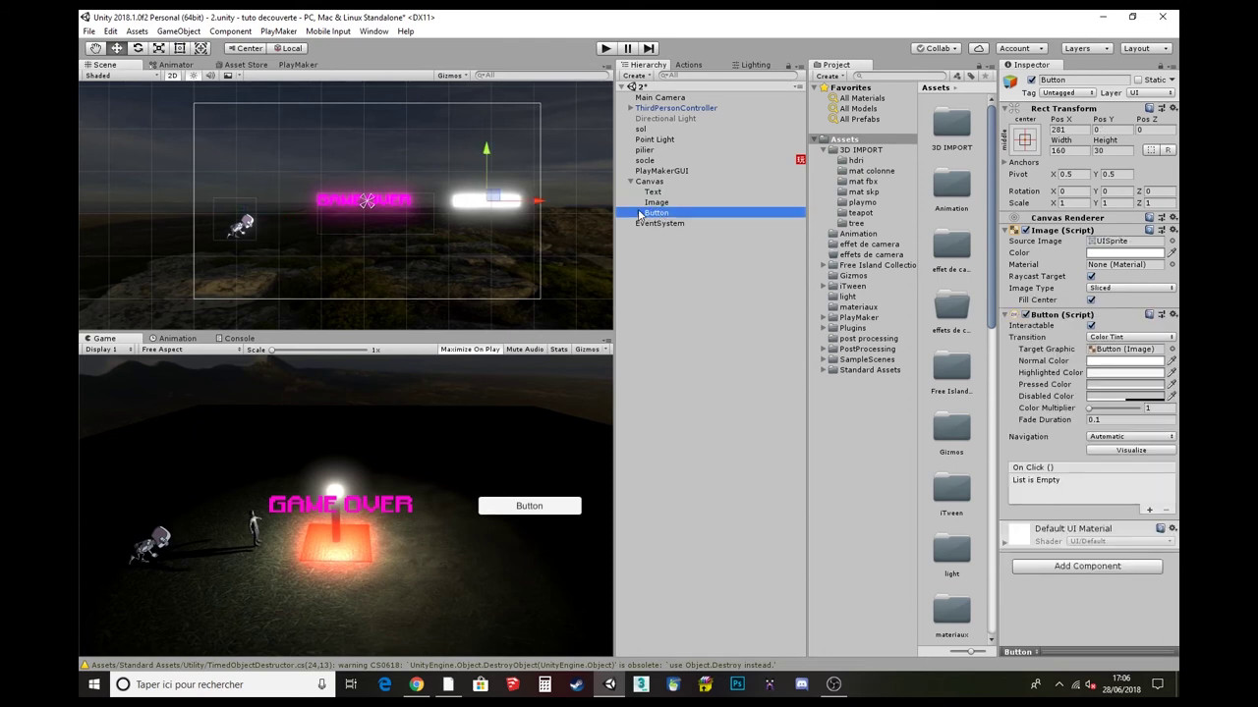
pyautogui.click(662, 223)
pyautogui.click(1039, 251)
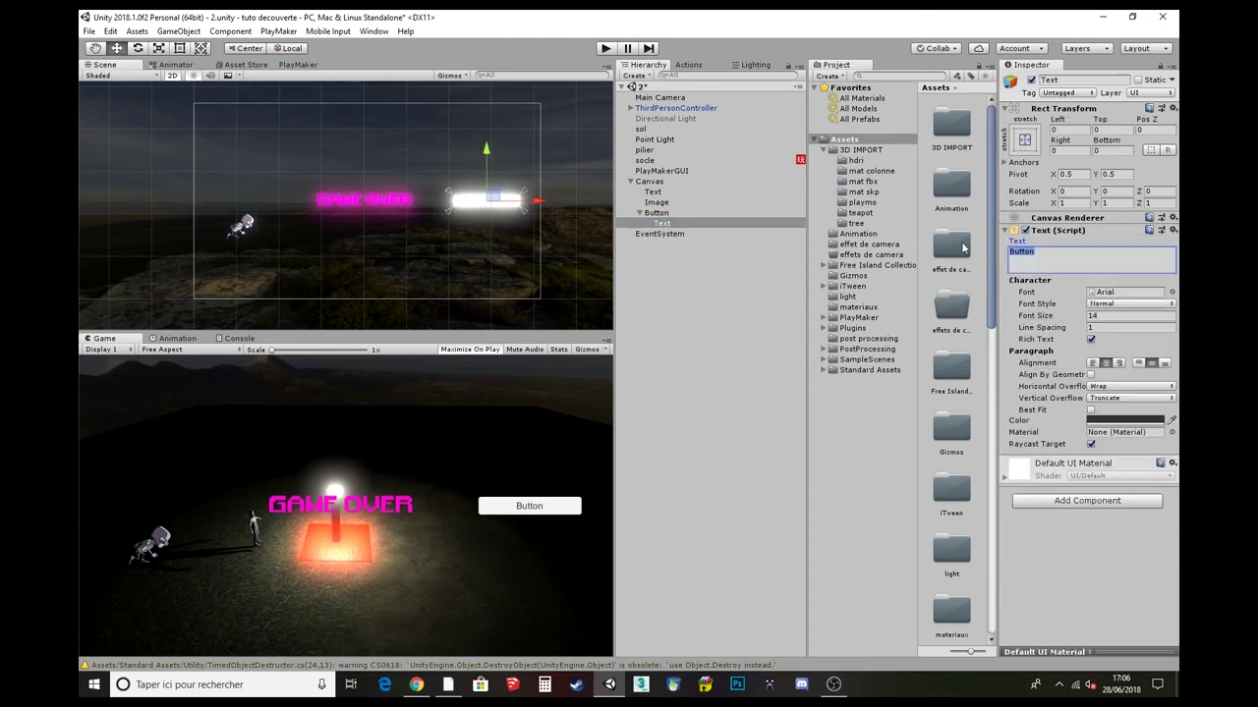
pyautogui.write('jouer')
# - Set the button's Highlighted Color to orange FFA900
pyautogui.click(654, 213)
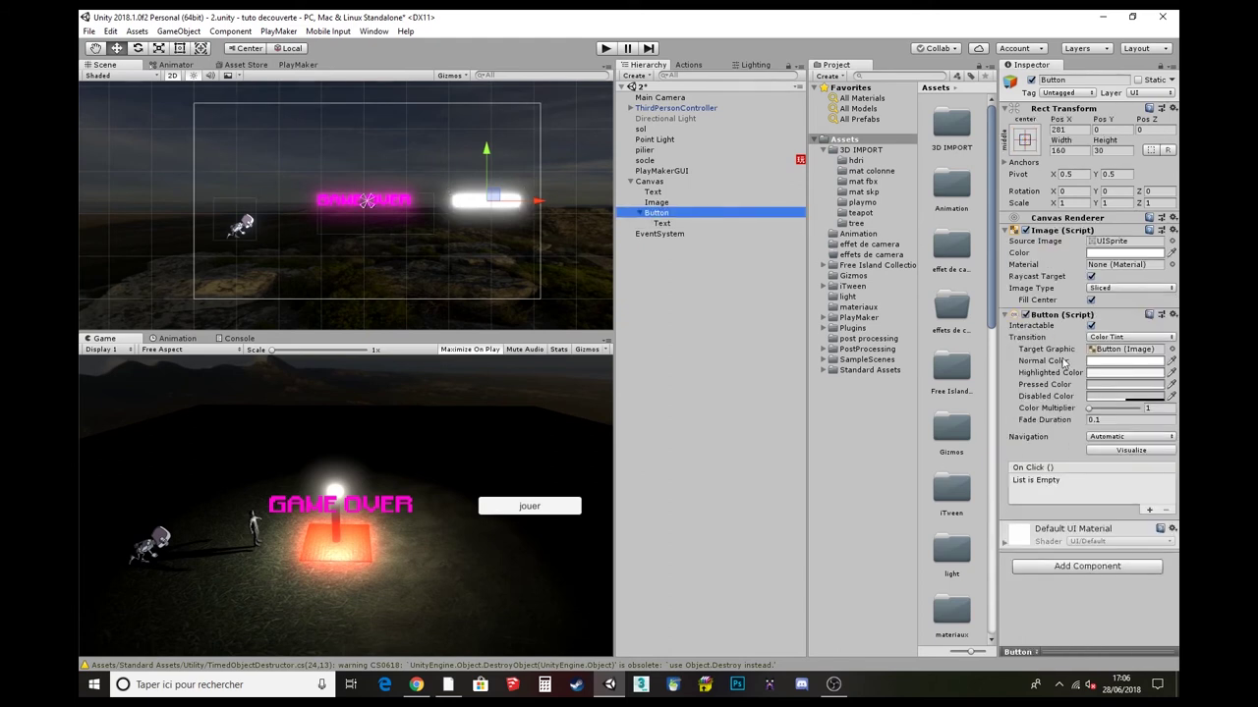
pyautogui.click(1101, 362)
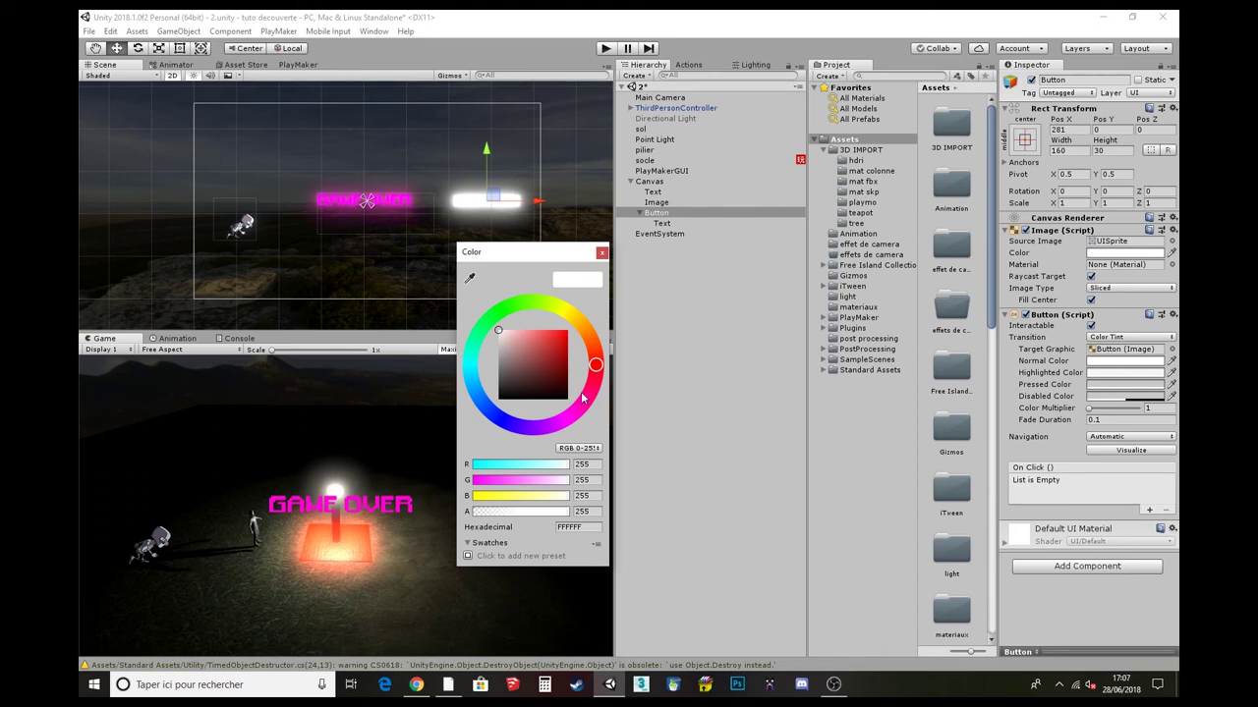
pyautogui.click(602, 254)
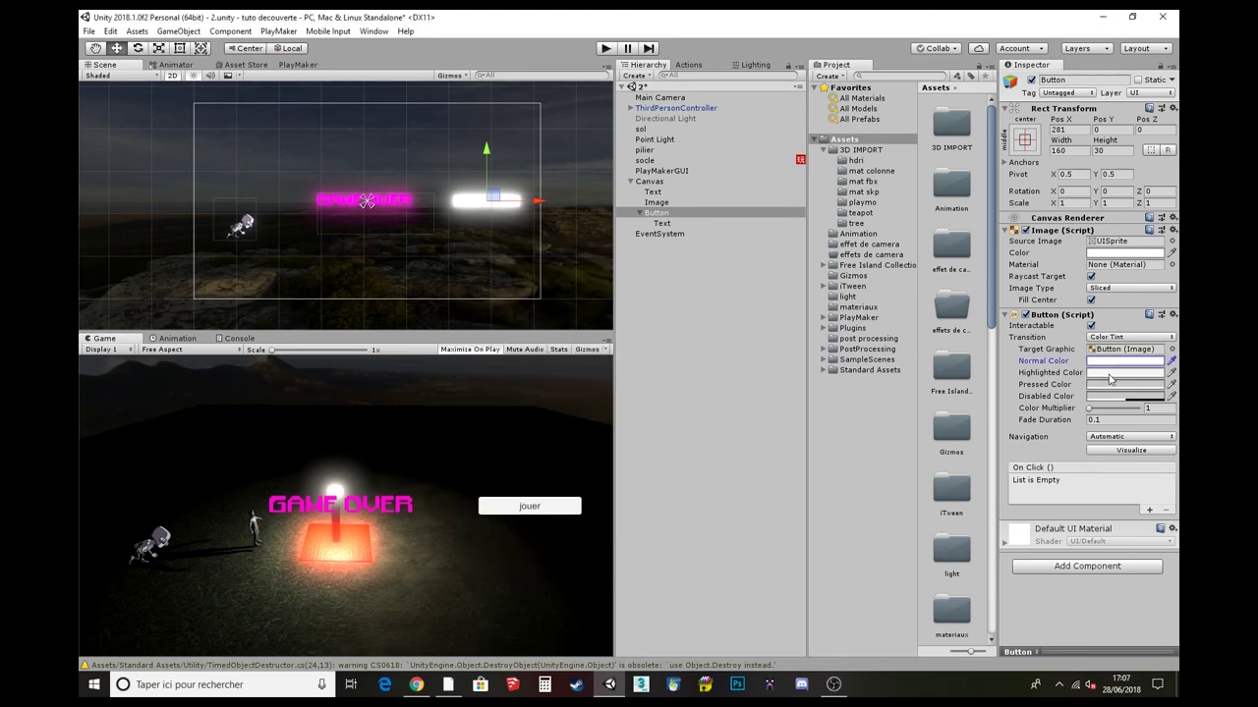
pyautogui.click(1110, 374)
pyautogui.click(585, 327)
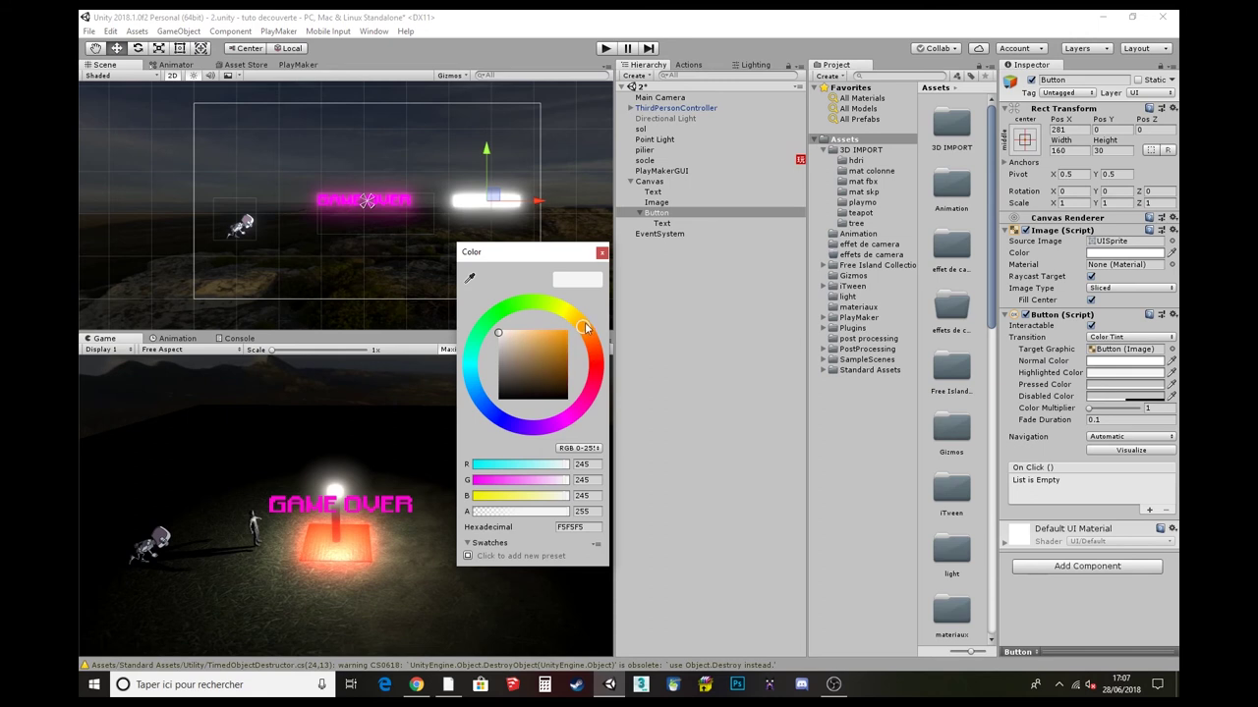
pyautogui.click(567, 330)
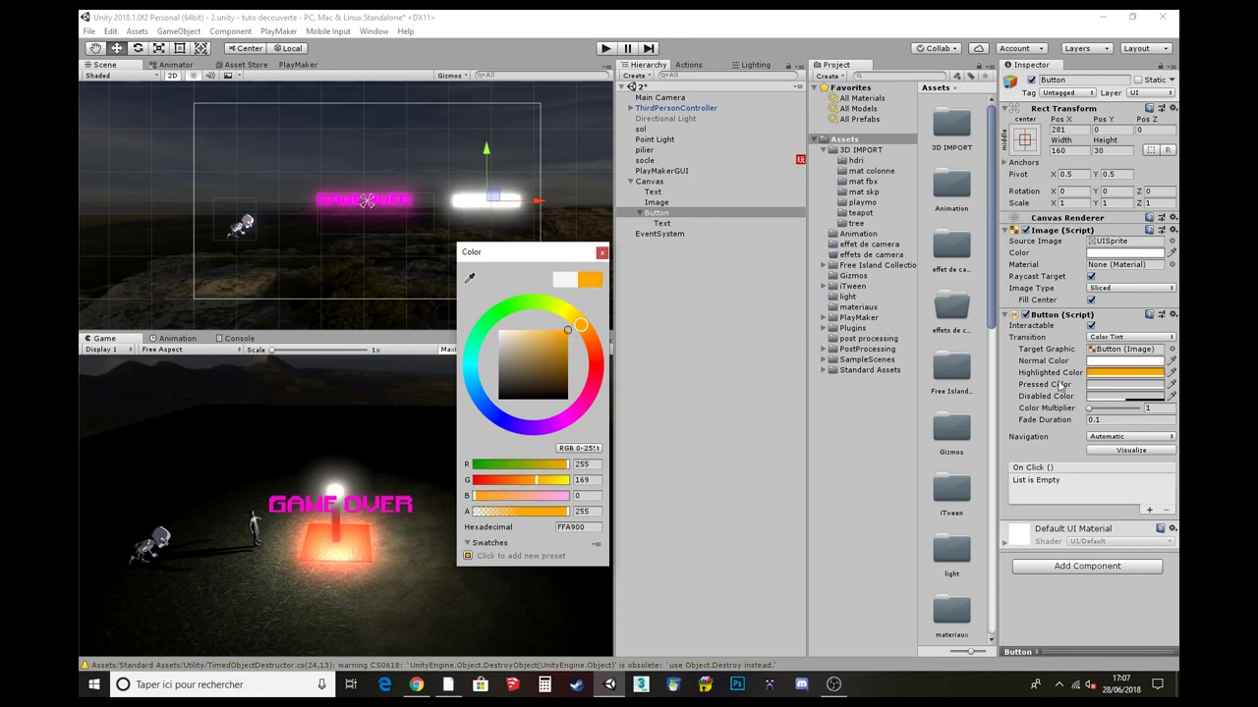
# - Set the Pressed Color to red FF0000 and run the scene in Play mode
pyautogui.click(1125, 384)
pyautogui.moveTo(549, 354); pyautogui.dragTo(588, 324)
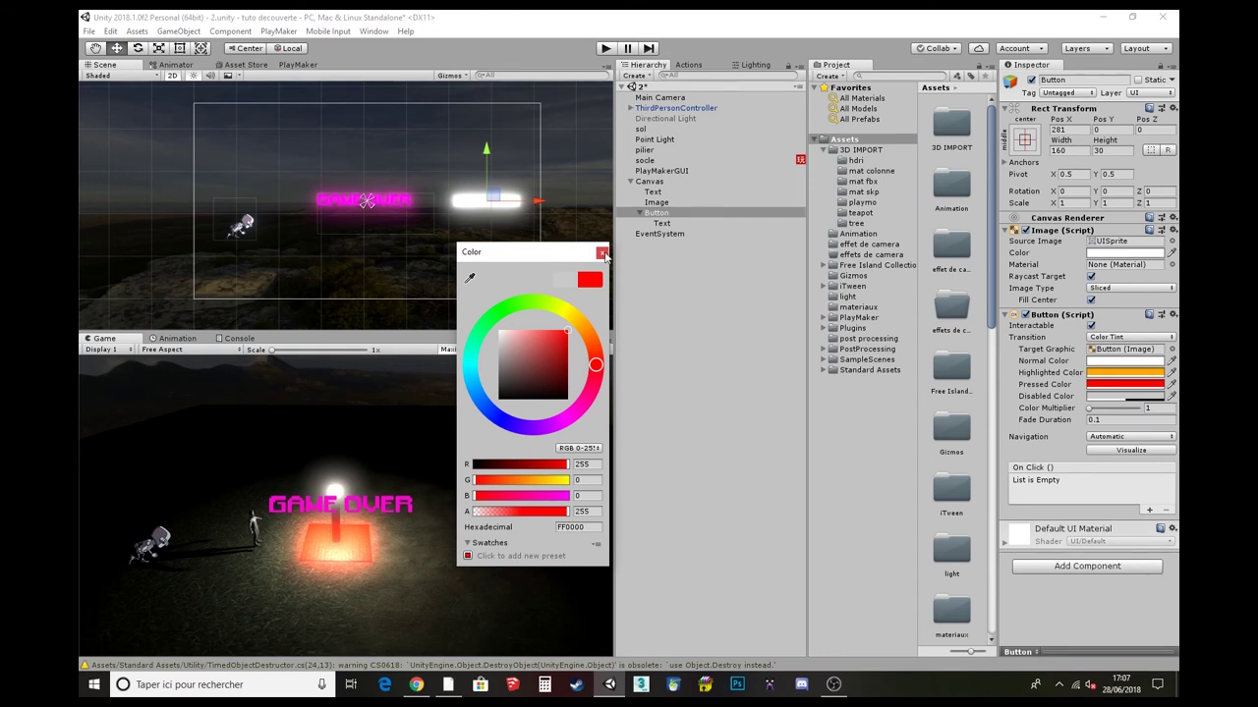
pyautogui.click(602, 252)
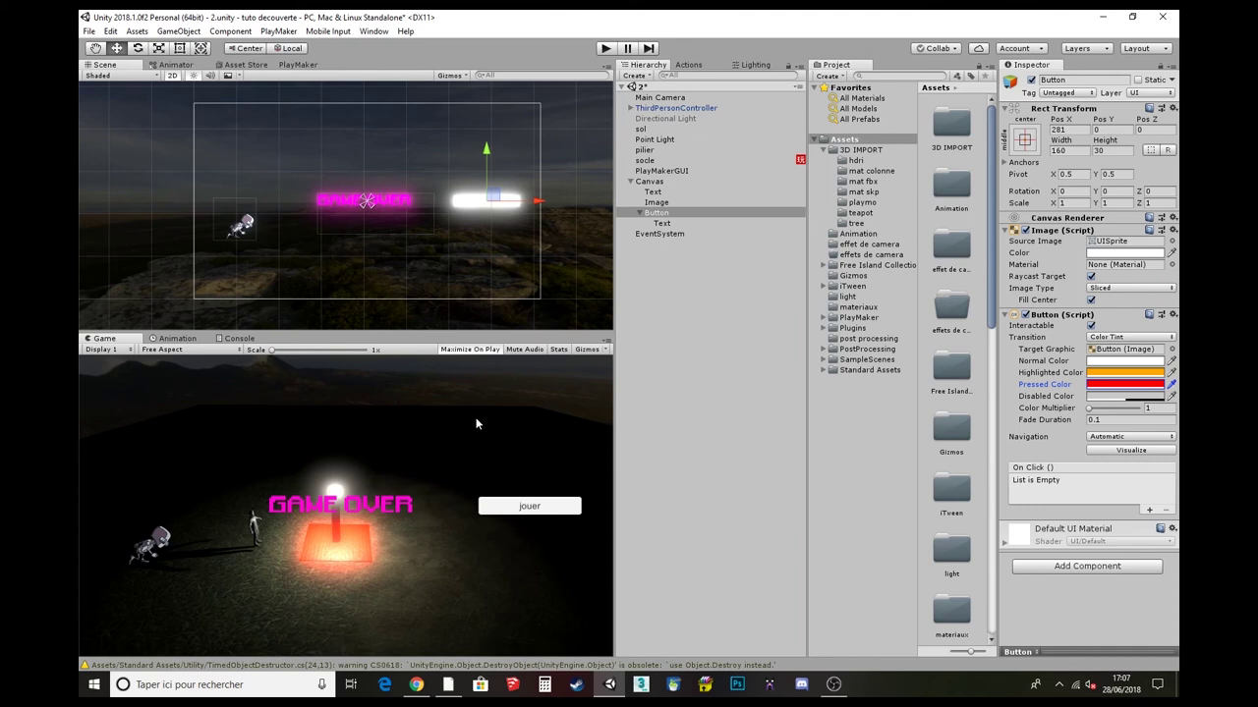
pyautogui.click(604, 48)
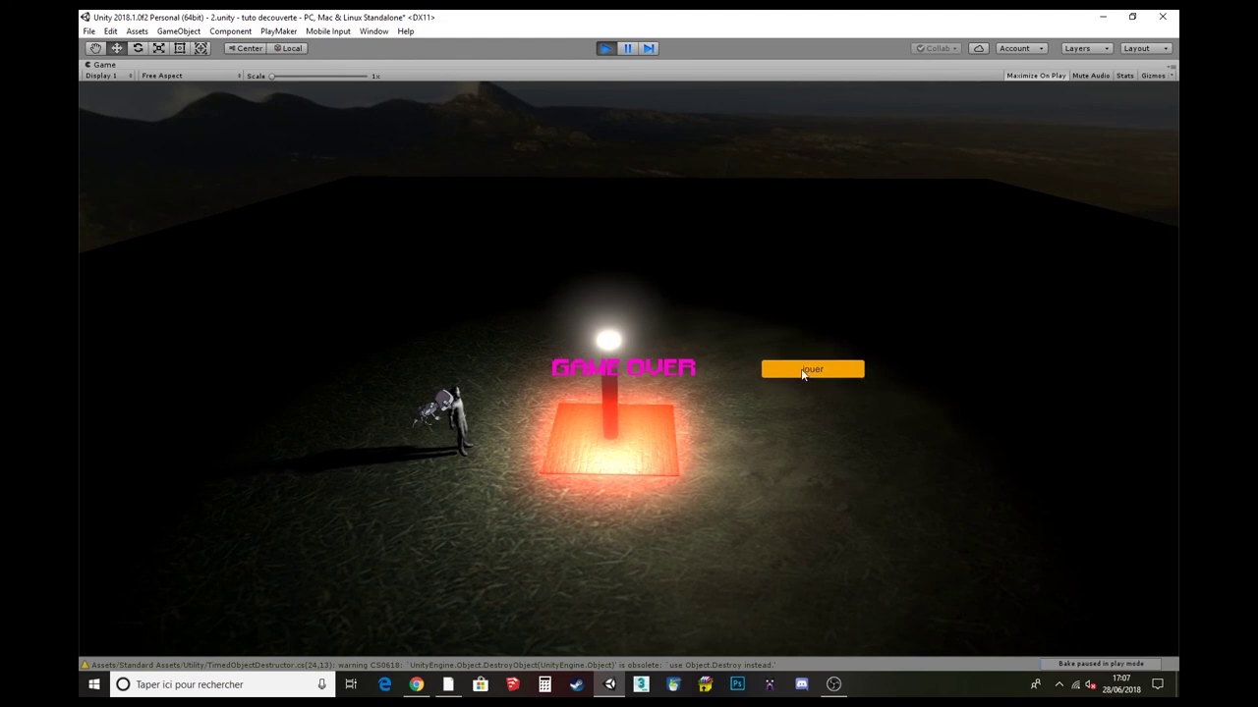
# - Press the jouer button twice to see its orange states, confirm it returns to white, then stop Play mode
pyautogui.click(802, 371)
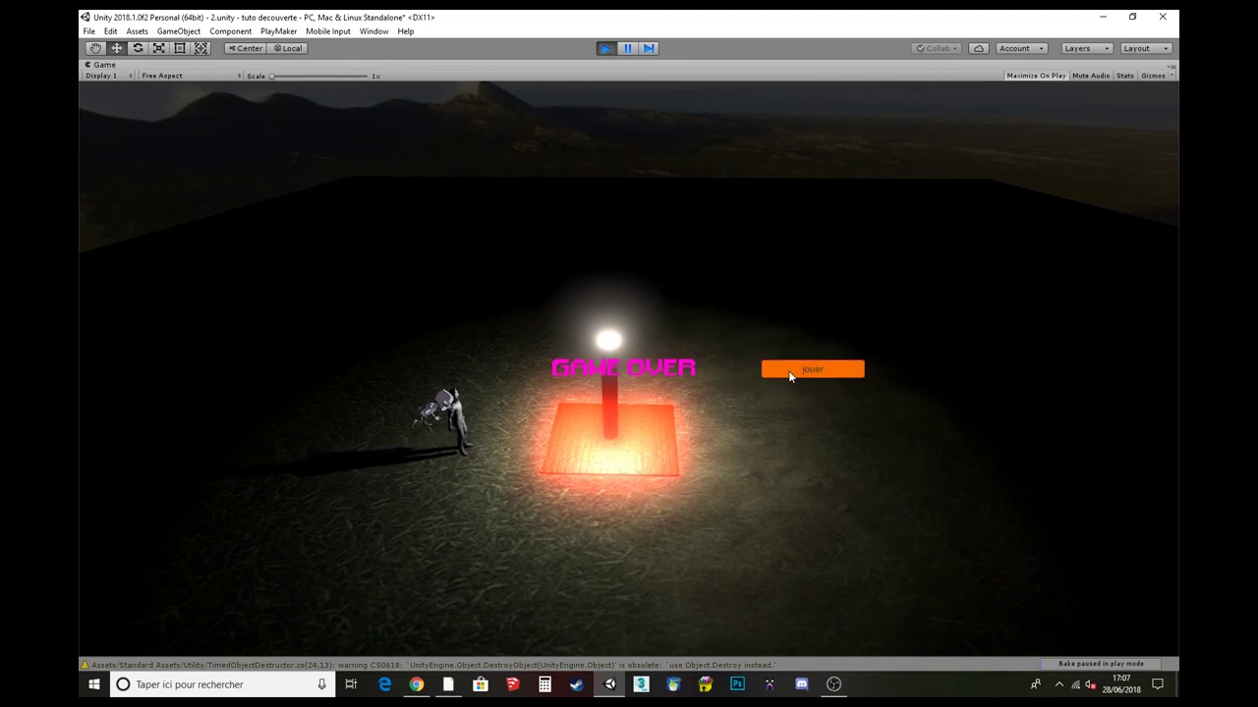
pyautogui.click(792, 373)
pyautogui.click(798, 445)
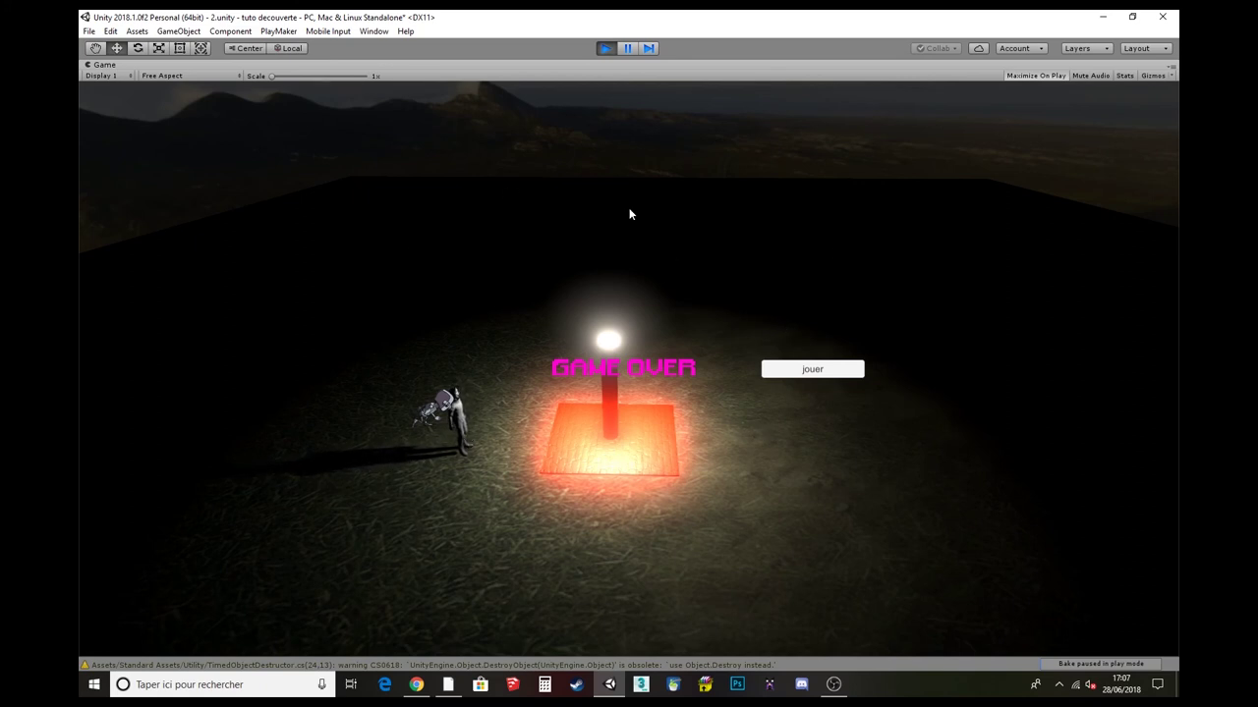
pyautogui.click(605, 48)
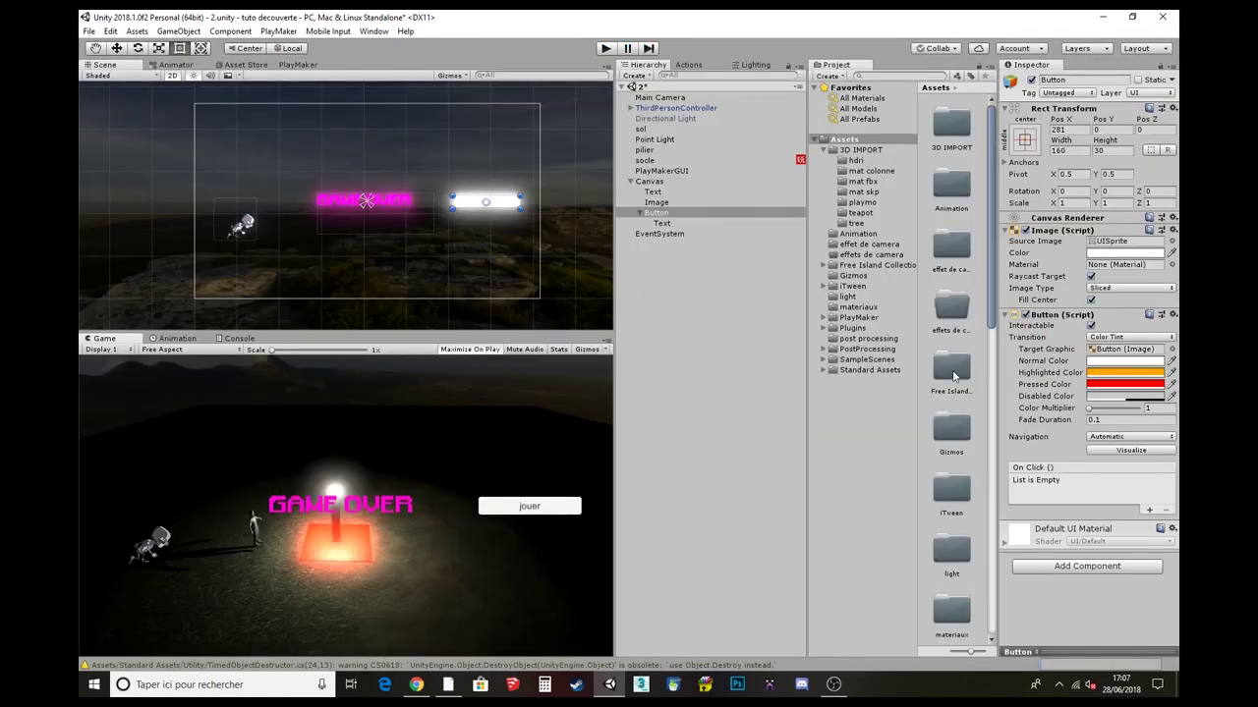